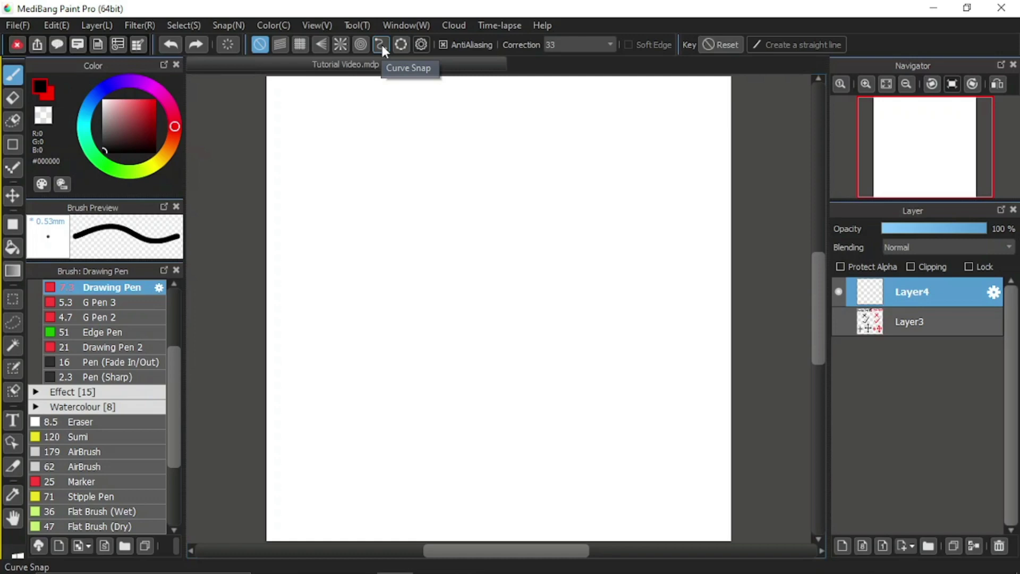
# Step: Lay out a wavy three-crest Curve Snap guide across the upper part of the canvas and ink a stroke along it
pyautogui.click(383, 46)
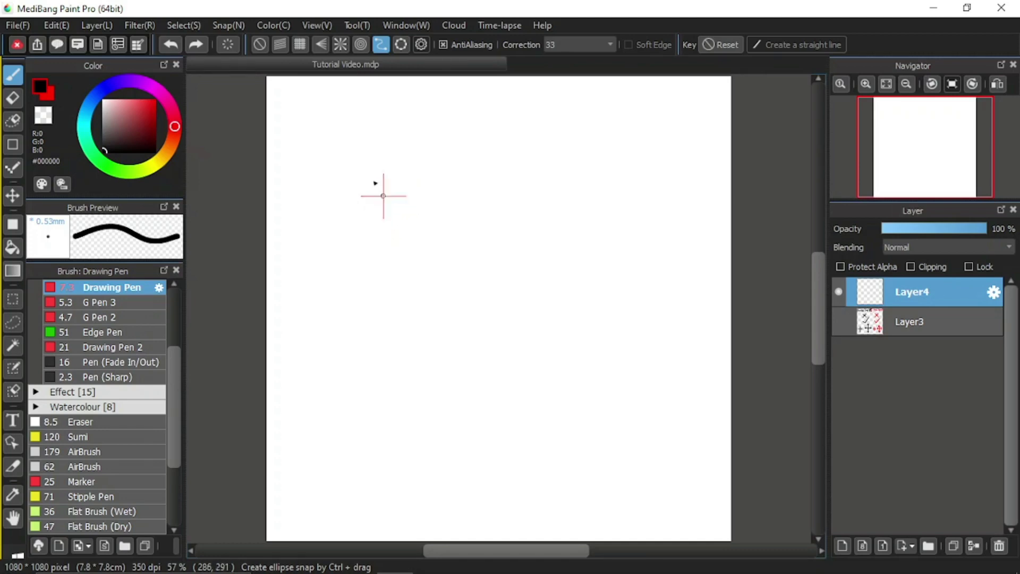
pyautogui.click(299, 154)
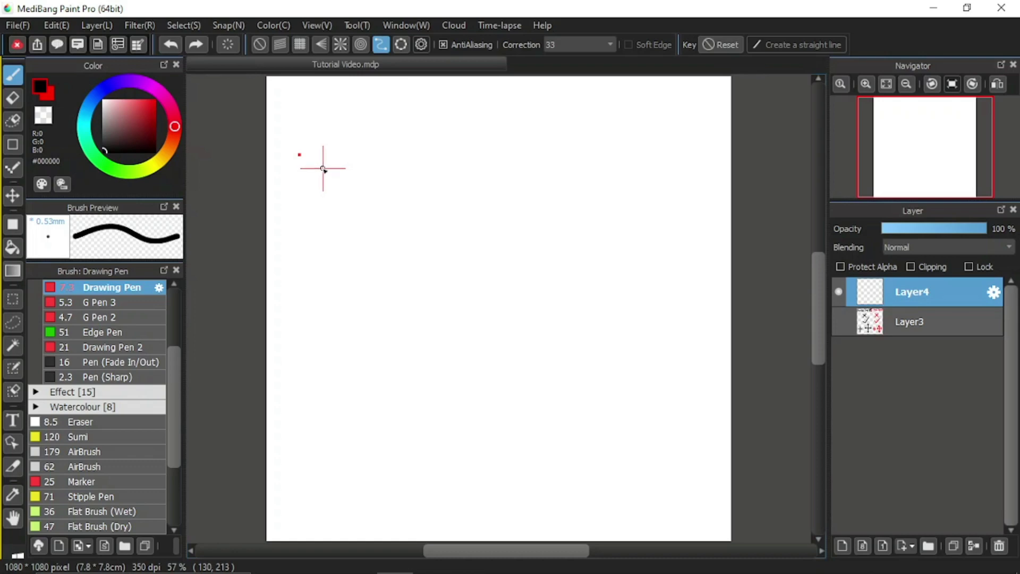
pyautogui.click(345, 126)
pyautogui.click(376, 174)
pyautogui.click(418, 179)
pyautogui.click(440, 130)
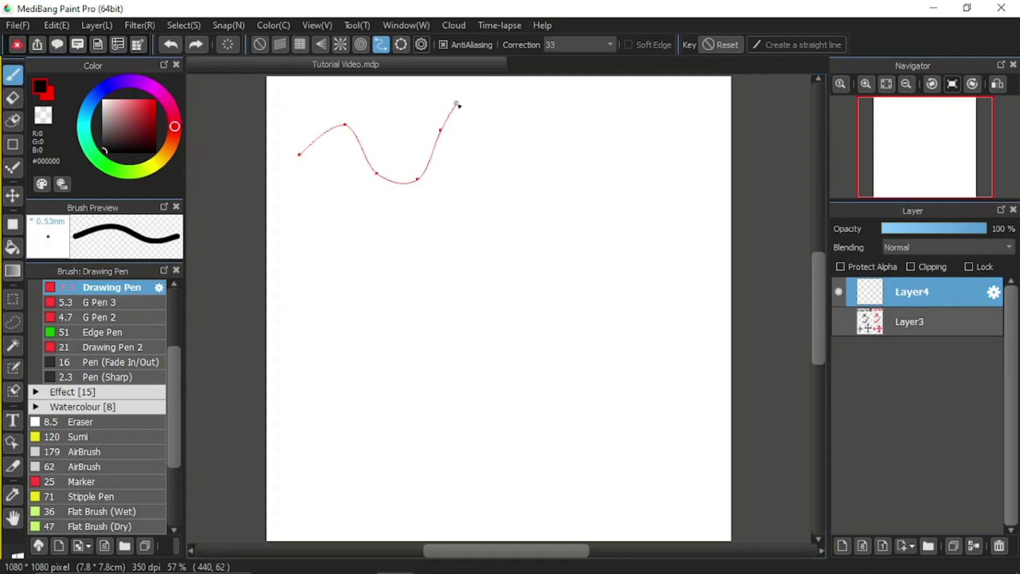
pyautogui.click(458, 103)
pyautogui.click(501, 112)
pyautogui.click(510, 162)
pyautogui.click(528, 192)
pyautogui.click(574, 190)
pyautogui.click(593, 150)
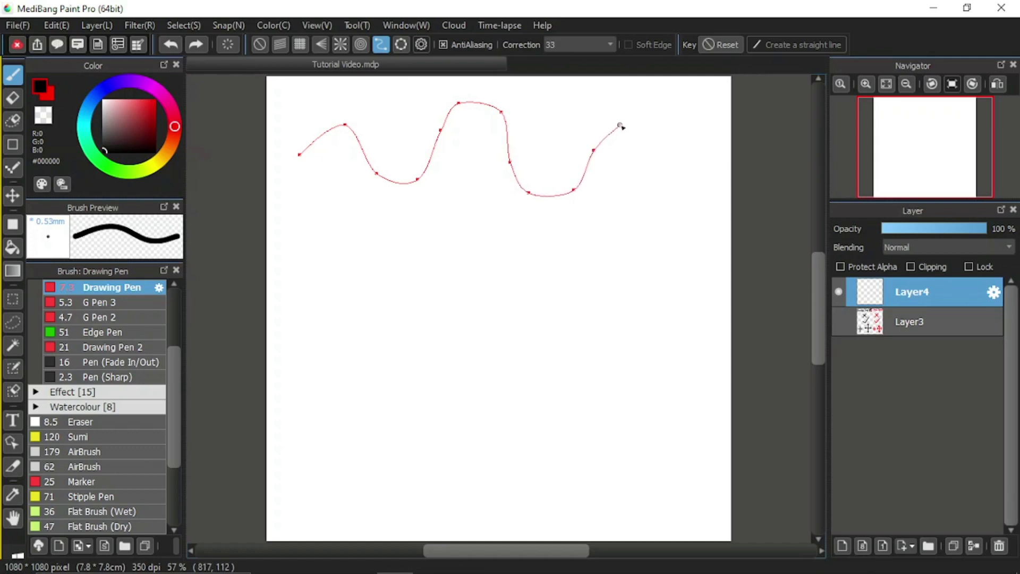
pyautogui.click(621, 125)
pyautogui.click(652, 128)
pyautogui.doubleClick(678, 189)
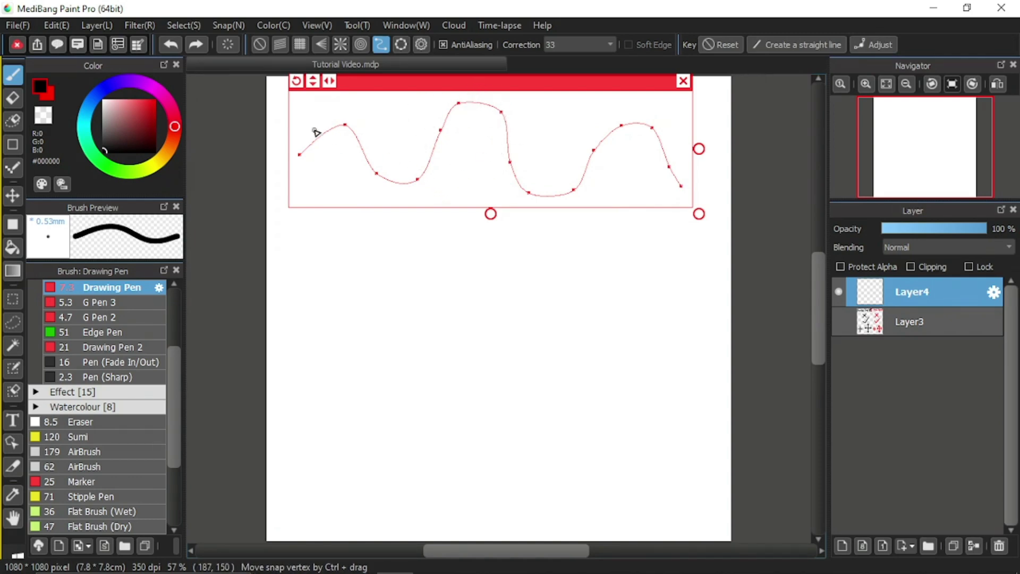
pyautogui.moveTo(299, 165)
pyautogui.mouseDown()
pyautogui.moveTo(357, 133)
pyautogui.moveTo(381, 177)
pyautogui.moveTo(402, 180)
pyautogui.moveTo(418, 175)
pyautogui.moveTo(449, 110)
pyautogui.moveTo(468, 101)
pyautogui.moveTo(503, 113)
pyautogui.moveTo(523, 187)
pyautogui.moveTo(550, 191)
pyautogui.moveTo(616, 126)
pyautogui.moveTo(648, 127)
pyautogui.moveTo(669, 182)
pyautogui.moveTo(698, 191)
pyautogui.mouseUp()
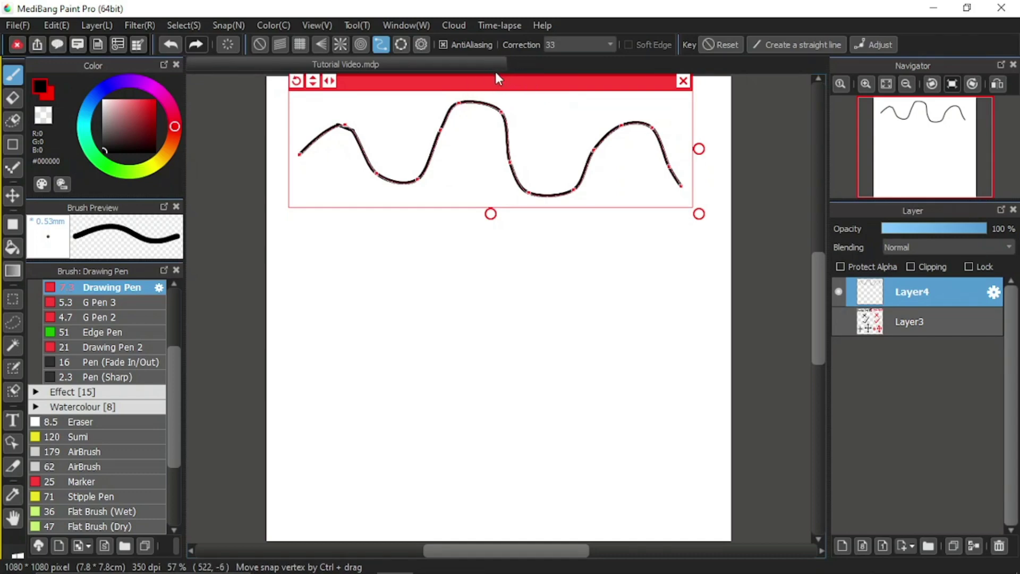
# Step: Move the curve guide around the canvas and place it slightly below the inked wave, partly overlapping it
pyautogui.moveTo(502, 82)
pyautogui.mouseDown()
pyautogui.moveTo(479, 109)
pyautogui.moveTo(478, 190)
pyautogui.moveTo(495, 202)
pyautogui.mouseUp()
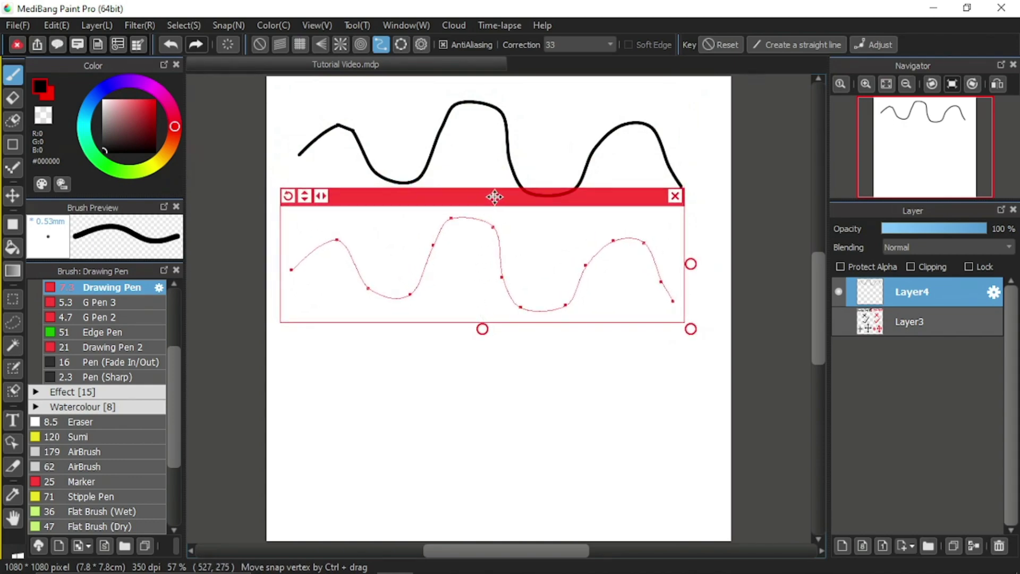
pyautogui.moveTo(494, 198); pyautogui.dragTo(207, 226)
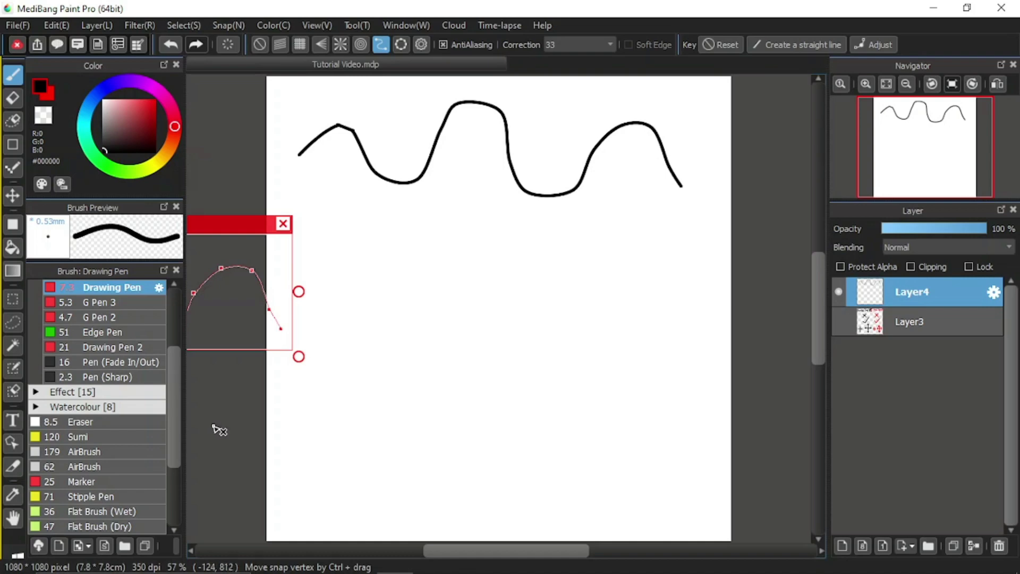
pyautogui.moveTo(227, 218)
pyautogui.mouseDown()
pyautogui.moveTo(349, 214)
pyautogui.moveTo(628, 164)
pyautogui.moveTo(631, 153)
pyautogui.mouseUp()
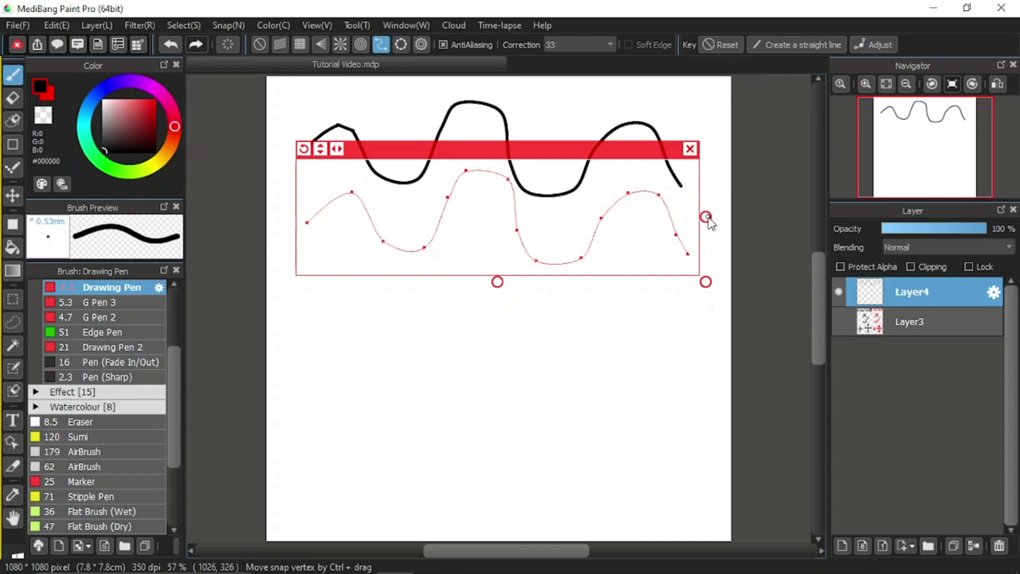
# Step: Resize the curve guide to a narrower, taller shape and ink a stroke along it
pyautogui.moveTo(705, 216); pyautogui.dragTo(706, 217)
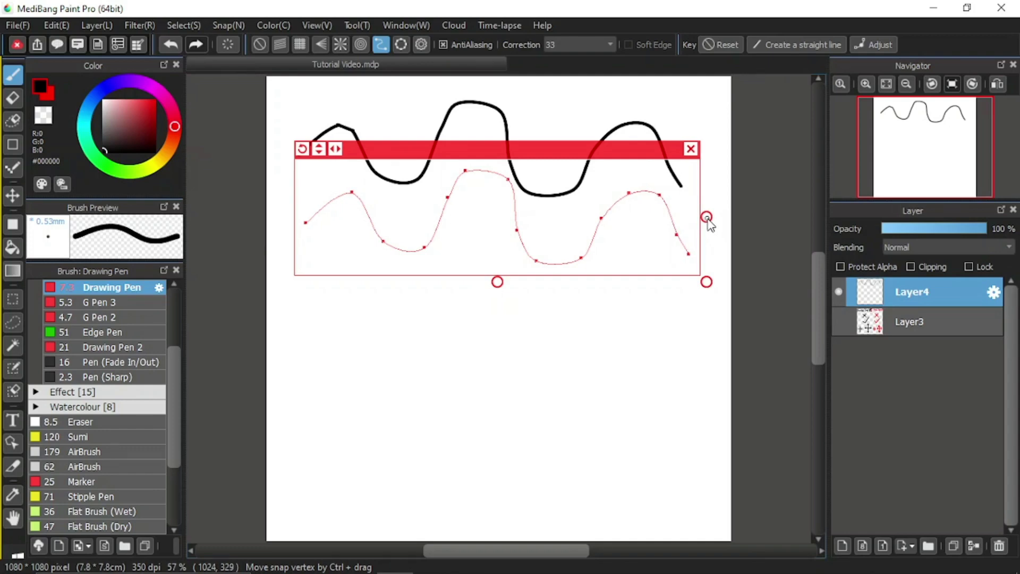
pyautogui.moveTo(707, 217); pyautogui.dragTo(646, 217)
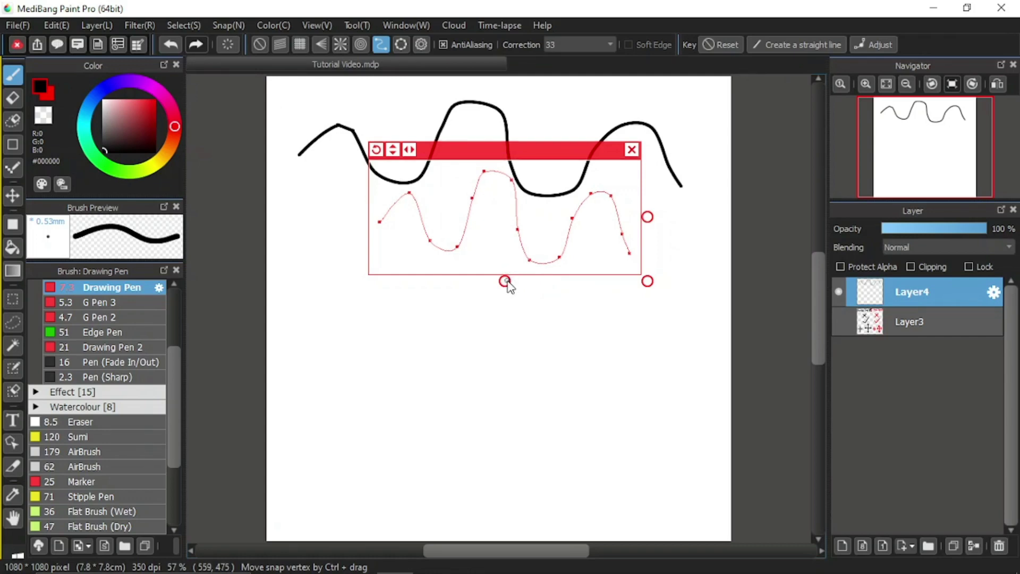
pyautogui.moveTo(506, 280); pyautogui.dragTo(514, 364)
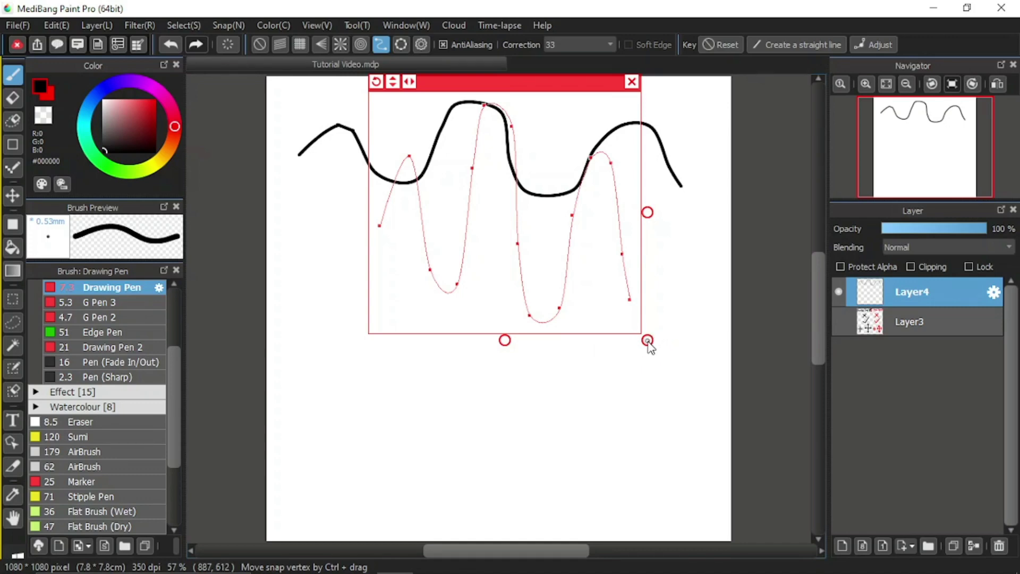
pyautogui.moveTo(648, 341); pyautogui.dragTo(592, 318)
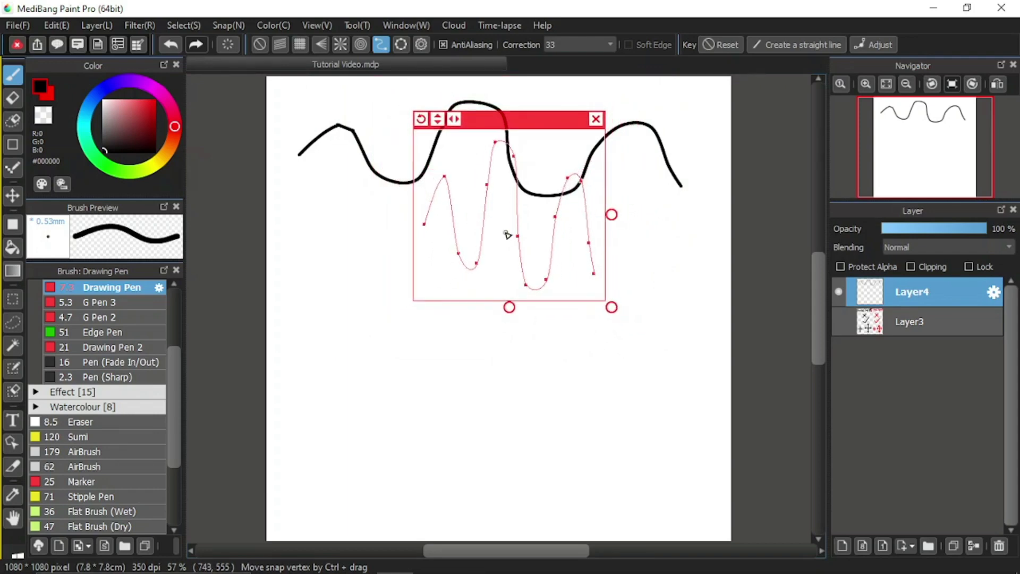
pyautogui.moveTo(429, 225)
pyautogui.mouseDown()
pyautogui.moveTo(450, 174)
pyautogui.moveTo(472, 268)
pyautogui.moveTo(496, 152)
pyautogui.moveTo(513, 146)
pyautogui.moveTo(526, 281)
pyautogui.moveTo(549, 289)
pyautogui.moveTo(576, 174)
pyautogui.moveTo(593, 273)
pyautogui.mouseUp()
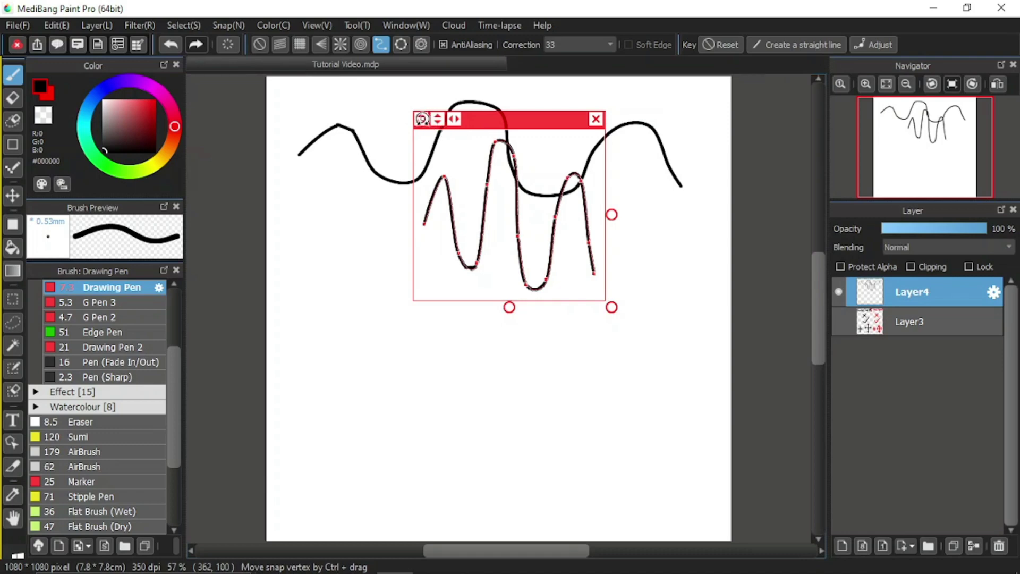
# Step: Rotate and enlarge the curve guide so its waves run diagonally across the earlier strokes, and ink a stroke along it
pyautogui.moveTo(422, 118); pyautogui.dragTo(422, 117)
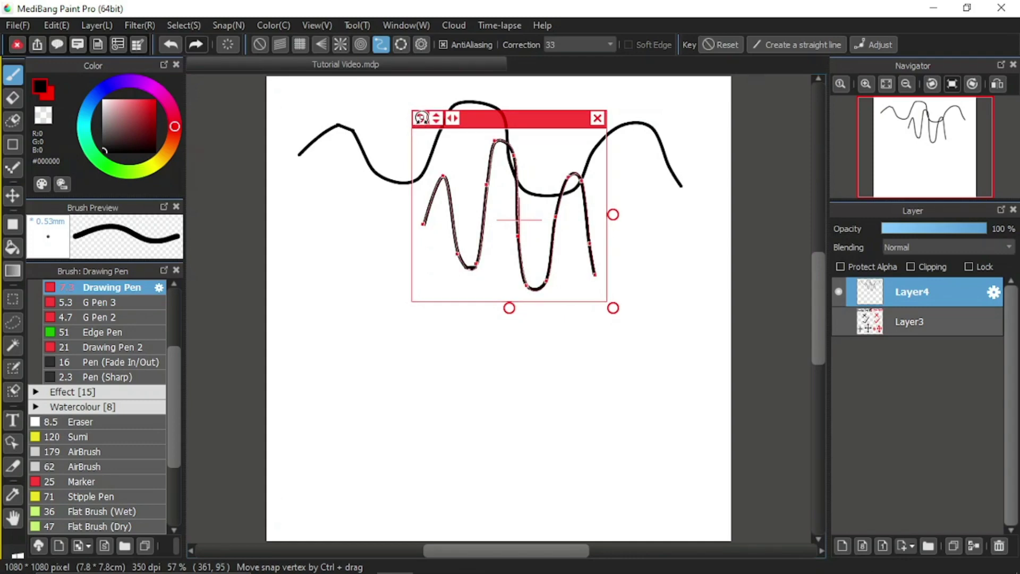
pyautogui.moveTo(421, 117); pyautogui.dragTo(555, 142)
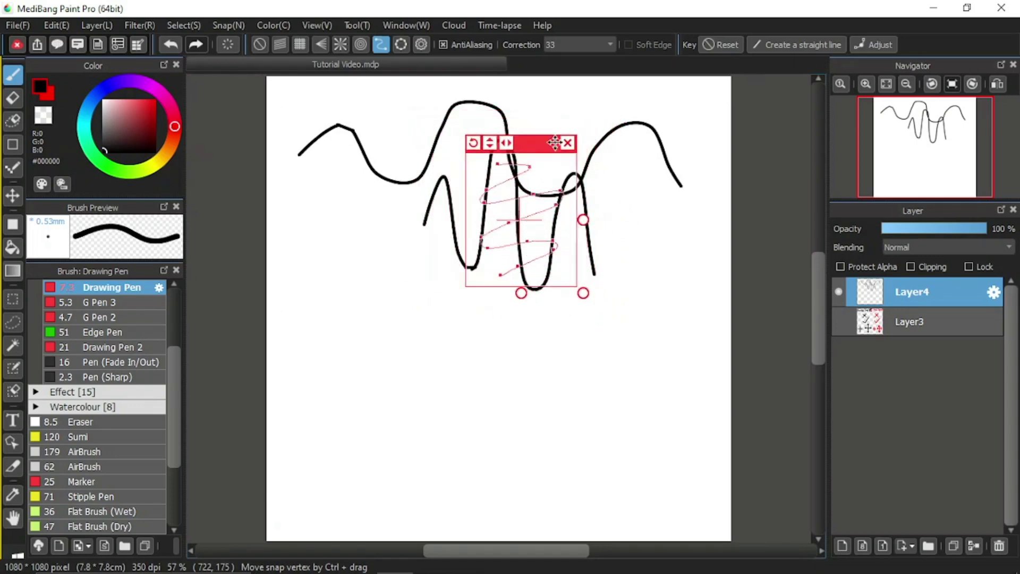
pyautogui.moveTo(437, 158); pyautogui.dragTo(606, 289)
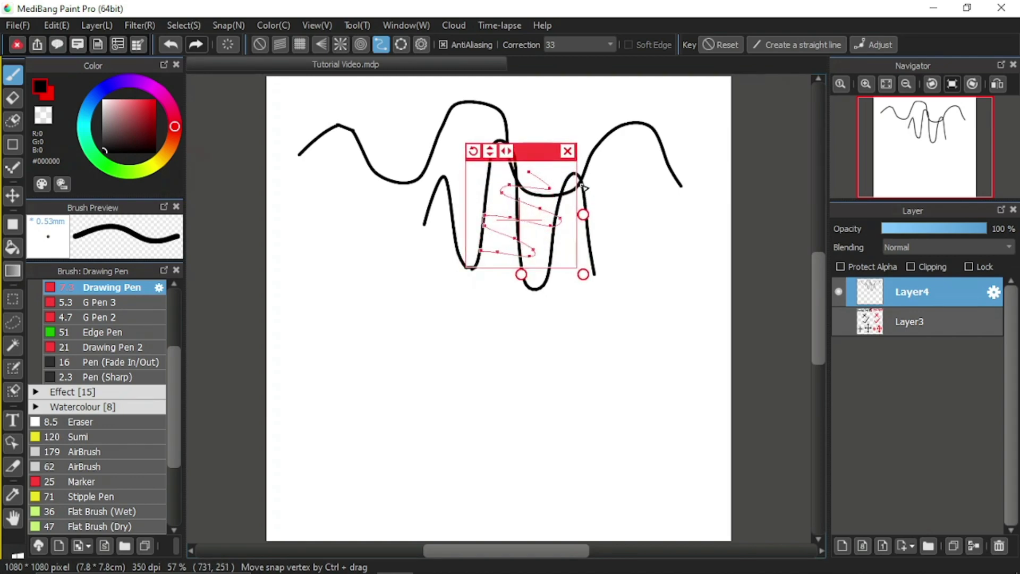
pyautogui.moveTo(582, 186); pyautogui.dragTo(305, 199)
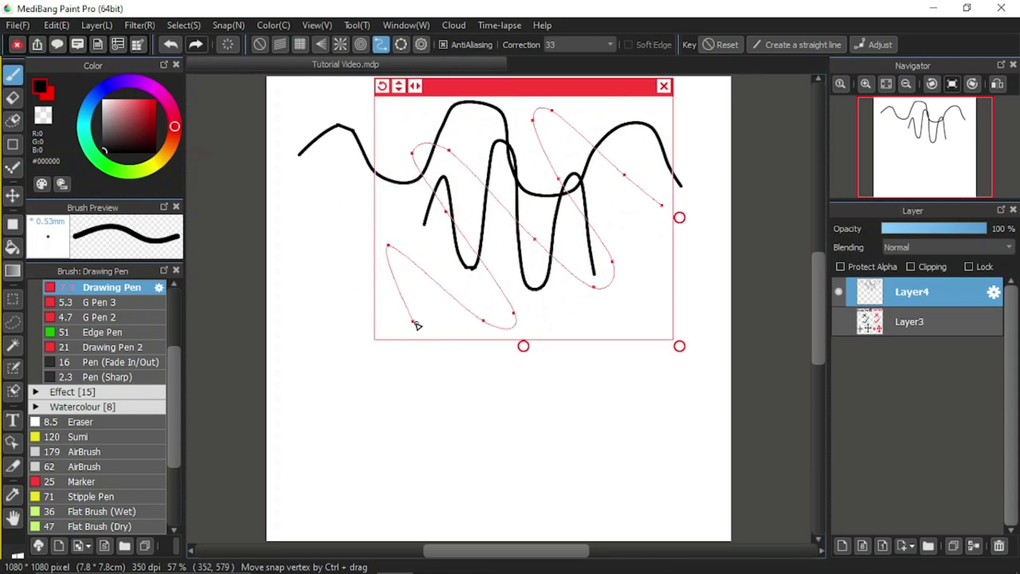
pyautogui.moveTo(413, 320)
pyautogui.mouseDown()
pyautogui.moveTo(400, 247)
pyautogui.moveTo(513, 317)
pyautogui.moveTo(441, 208)
pyautogui.moveTo(465, 163)
pyautogui.moveTo(611, 277)
pyautogui.moveTo(531, 152)
pyautogui.moveTo(638, 207)
pyautogui.moveTo(661, 204)
pyautogui.mouseUp()
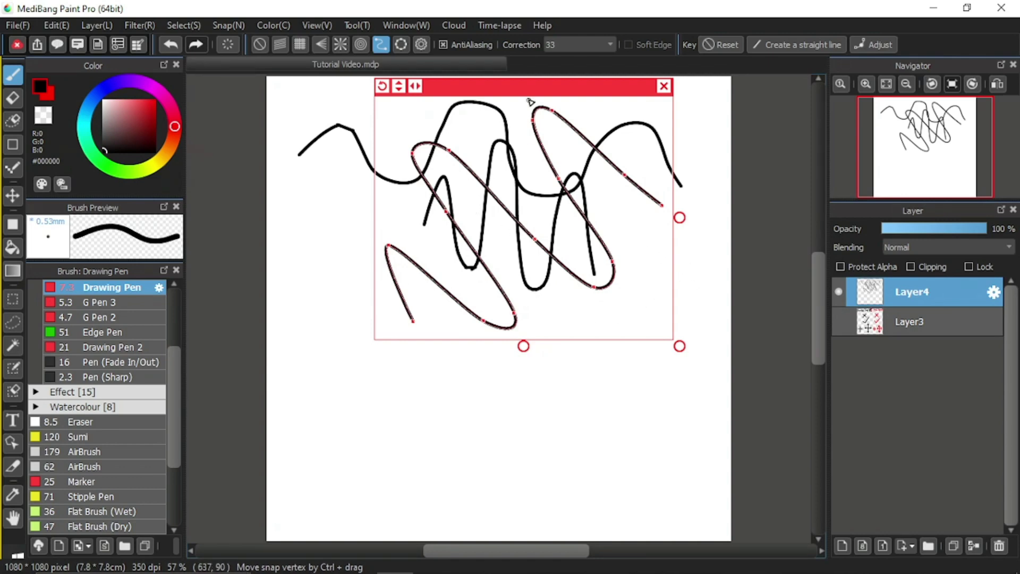
# Step: Move the curve guide into the lower half of the canvas and flip it vertically back and forth, leaving it flipped upside down
pyautogui.moveTo(528, 90); pyautogui.dragTo(520, 269)
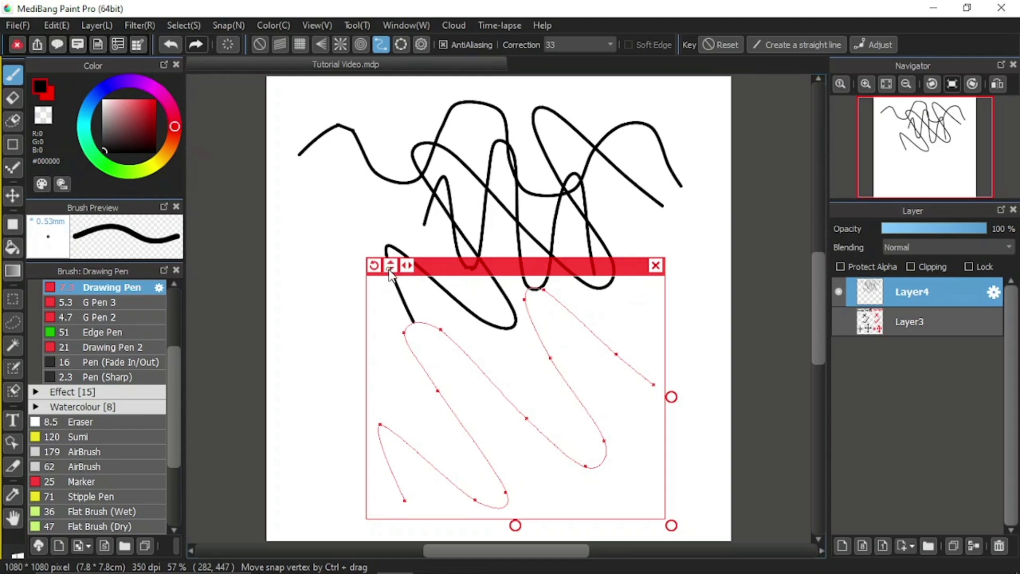
pyautogui.click(391, 266)
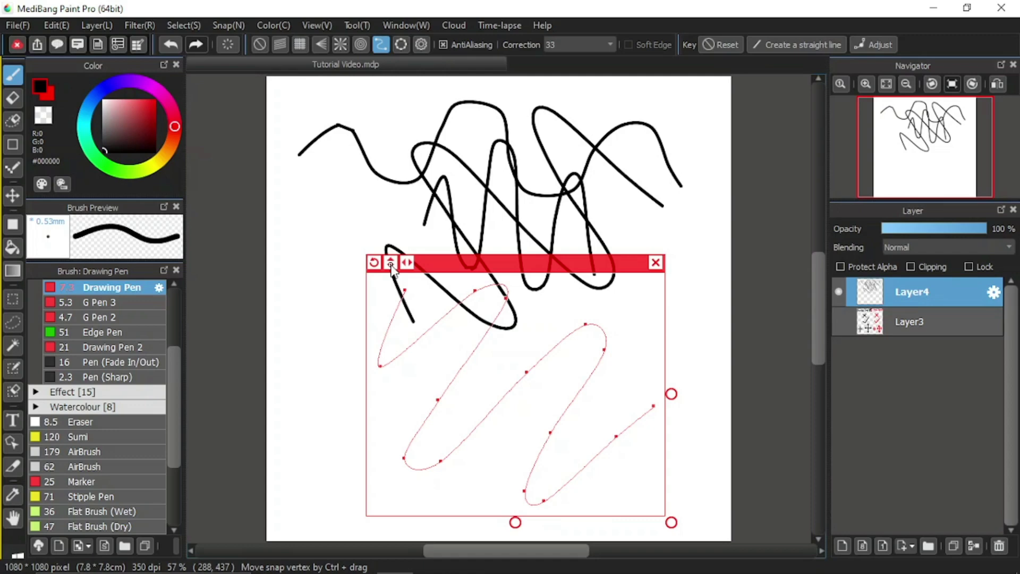
pyautogui.click(391, 264)
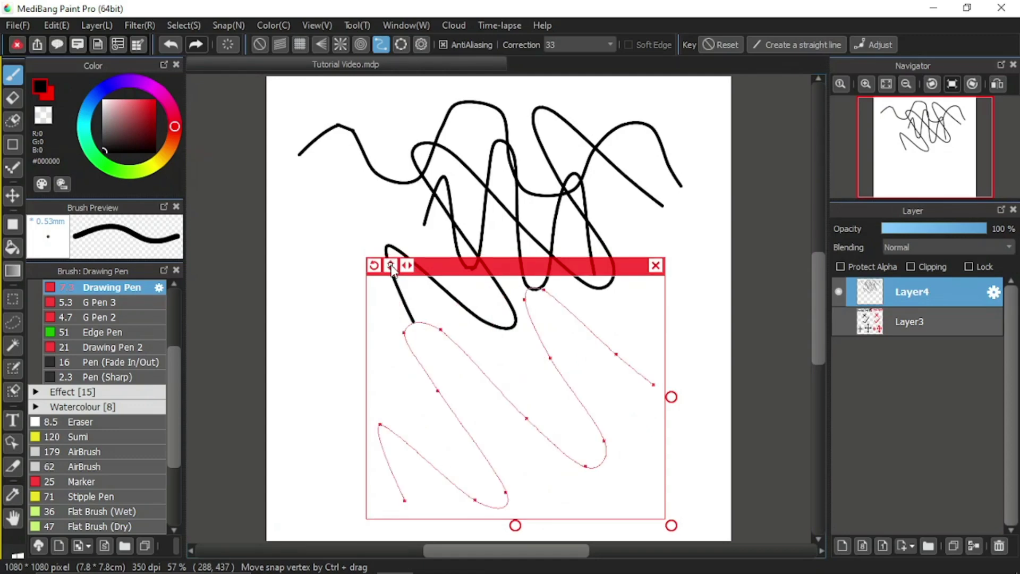
pyautogui.click(390, 264)
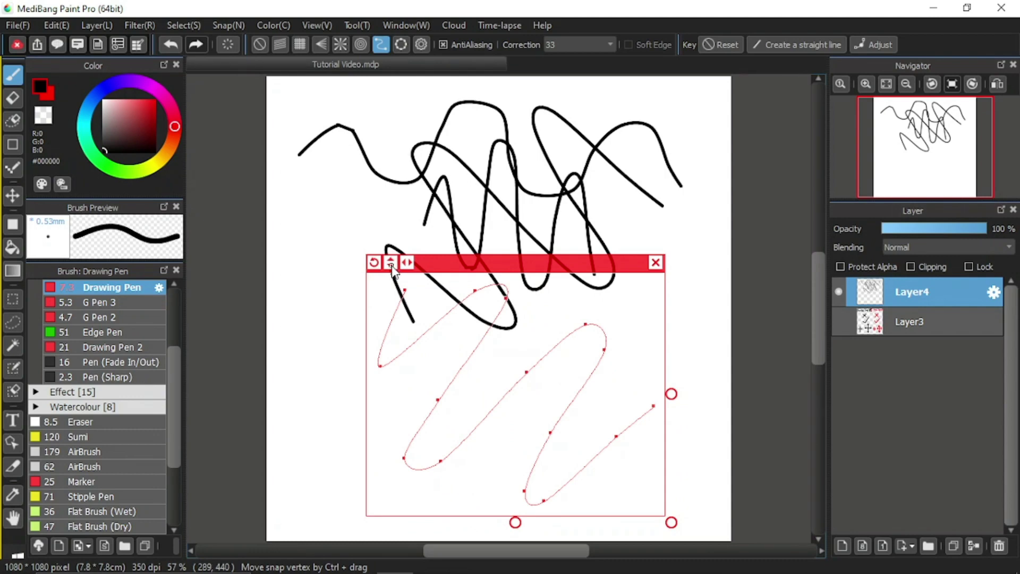
pyautogui.click(391, 264)
pyautogui.click(391, 264)
pyautogui.click(392, 266)
pyautogui.click(393, 266)
pyautogui.click(393, 266)
pyautogui.click(393, 266)
pyautogui.click(392, 266)
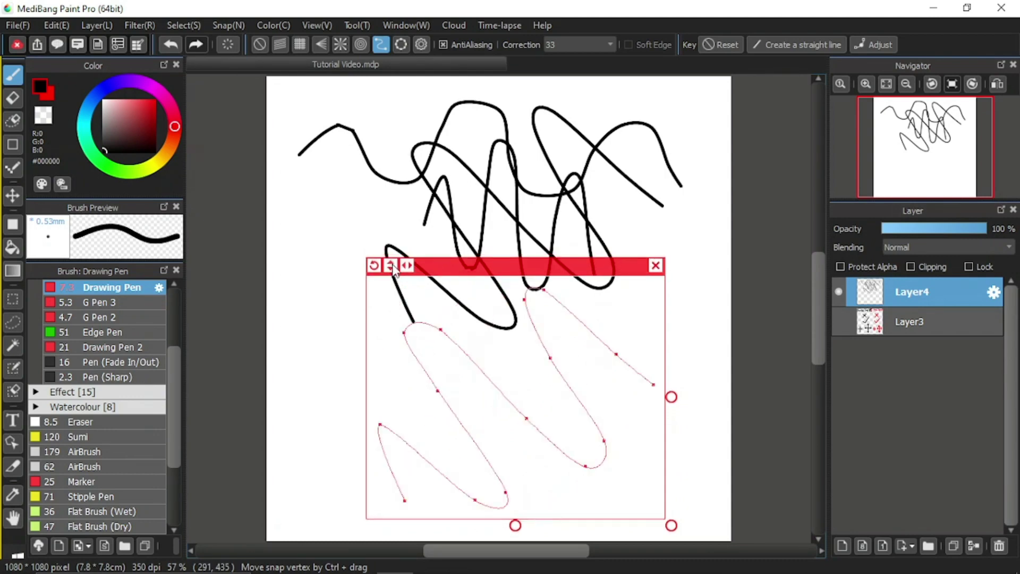
pyautogui.click(392, 264)
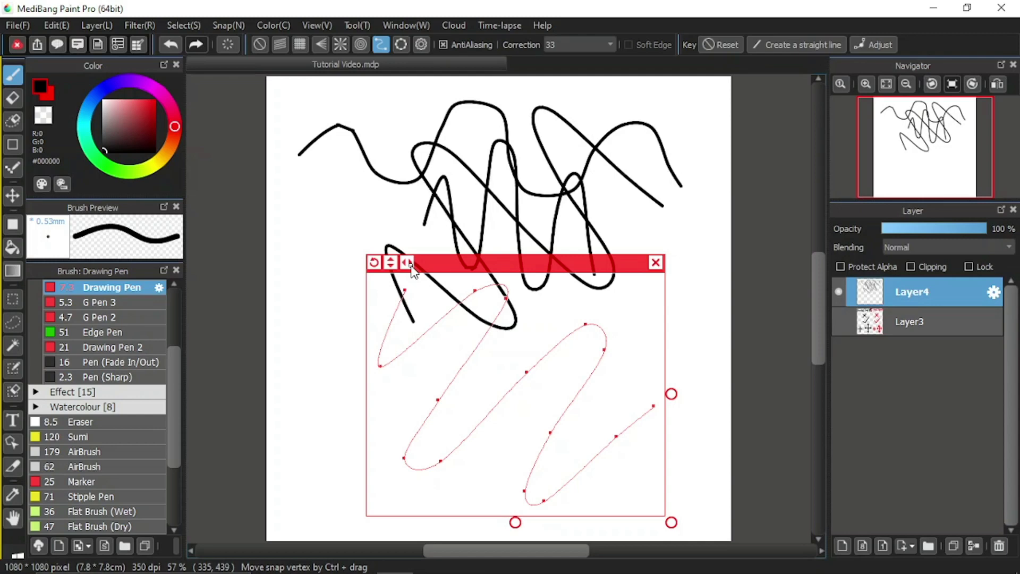
# Step: Flip the curve guide horizontally several times and rotate it until its waves stand roughly upright
pyautogui.click(408, 263)
pyautogui.click(408, 263)
pyautogui.moveTo(374, 263); pyautogui.dragTo(310, 349)
pyautogui.click(387, 261)
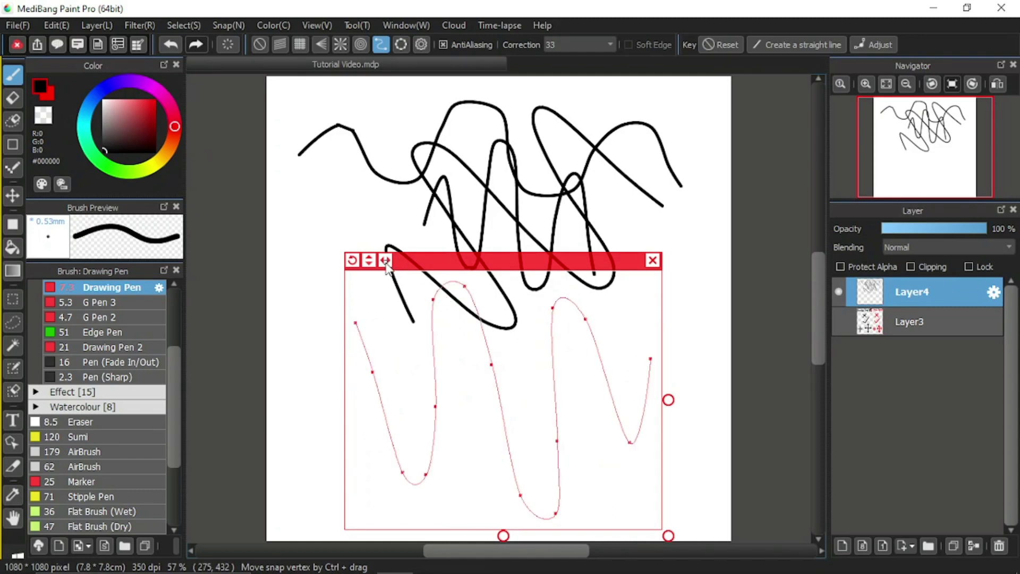
pyautogui.click(386, 262)
pyautogui.click(386, 261)
pyautogui.click(387, 261)
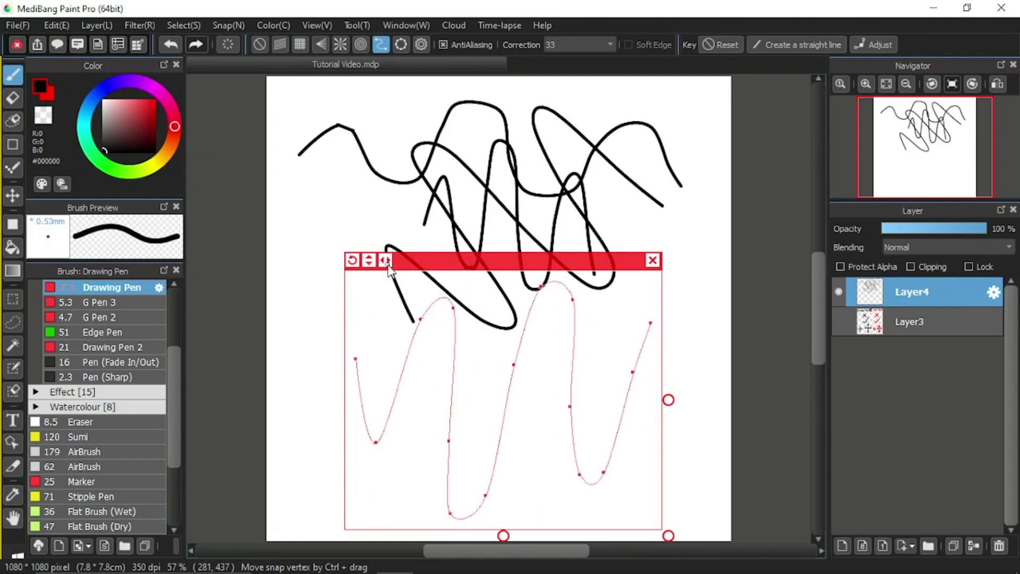
pyautogui.click(386, 262)
pyautogui.click(386, 261)
pyautogui.click(386, 262)
pyautogui.click(387, 262)
pyautogui.click(387, 263)
pyautogui.click(387, 262)
# Step: Rotate the curve guide, then flatten and widen it into a shallow wave placed just beneath the inked strokes
pyautogui.moveTo(351, 258); pyautogui.dragTo(366, 316)
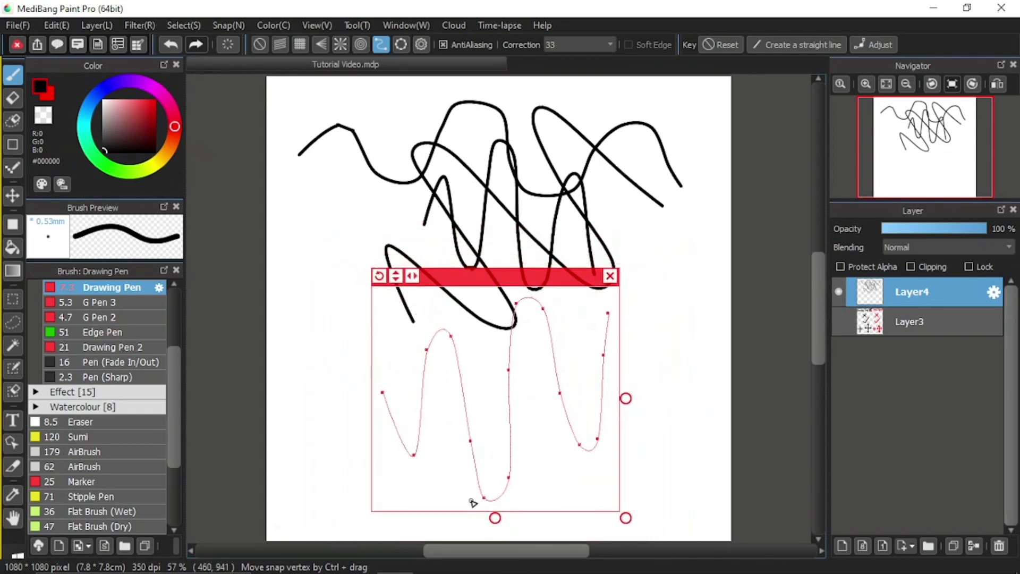
pyautogui.moveTo(495, 518); pyautogui.dragTo(497, 441)
pyautogui.moveTo(625, 393); pyautogui.dragTo(664, 394)
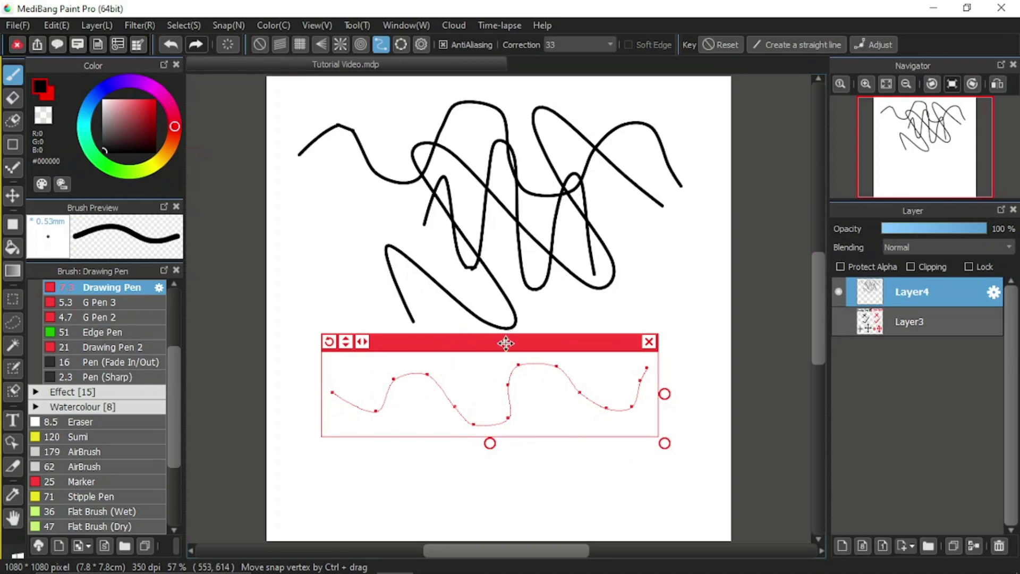
pyautogui.moveTo(505, 343)
pyautogui.mouseDown()
pyautogui.moveTo(515, 311)
pyautogui.moveTo(509, 340)
pyautogui.mouseUp()
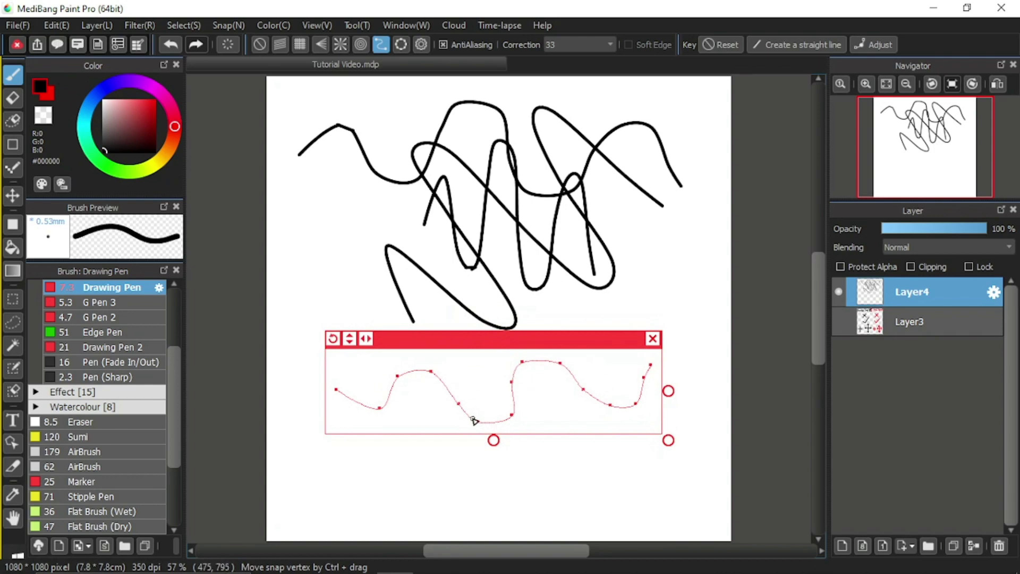
# Step: Pull the first vertex of the guide's middle crest down past the adjacent trough to form a loop, and ink along the reshaped curve
pyautogui.scroll(-2, 474, 420)
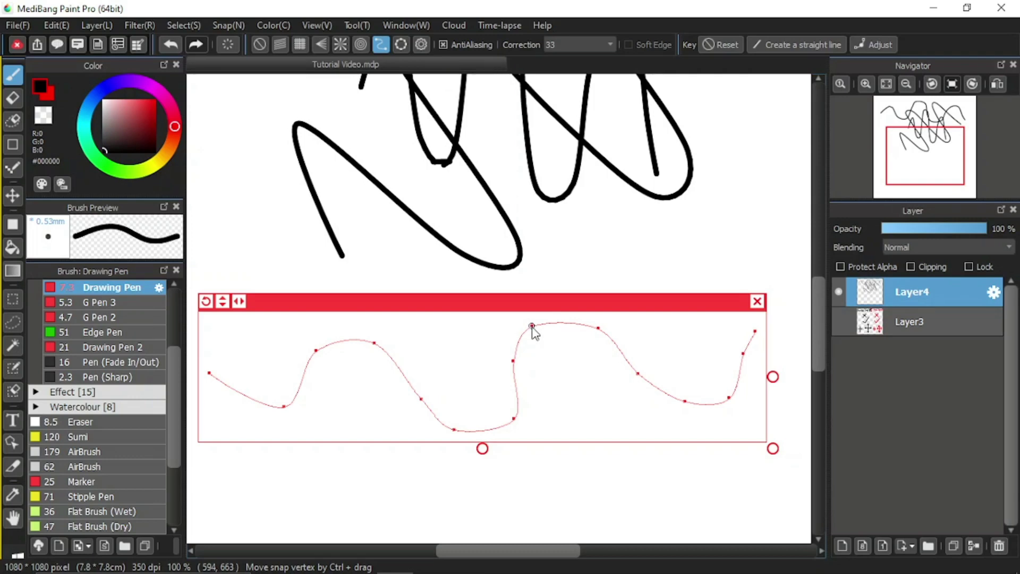
pyautogui.moveTo(532, 325); pyautogui.dragTo(407, 447)
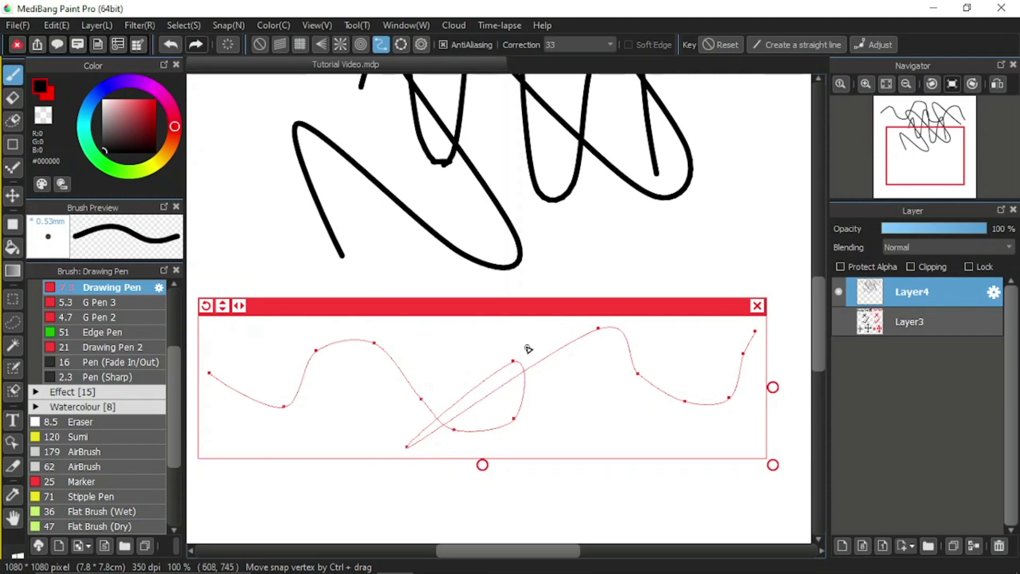
pyautogui.moveTo(208, 372)
pyautogui.mouseDown()
pyautogui.moveTo(268, 414)
pyautogui.moveTo(304, 383)
pyautogui.moveTo(326, 337)
pyautogui.moveTo(394, 350)
pyautogui.moveTo(440, 425)
pyautogui.moveTo(510, 431)
pyautogui.moveTo(533, 383)
pyautogui.moveTo(508, 356)
pyautogui.moveTo(400, 436)
pyautogui.moveTo(409, 449)
pyautogui.moveTo(565, 345)
pyautogui.moveTo(630, 334)
pyautogui.moveTo(650, 405)
pyautogui.moveTo(722, 421)
pyautogui.mouseUp()
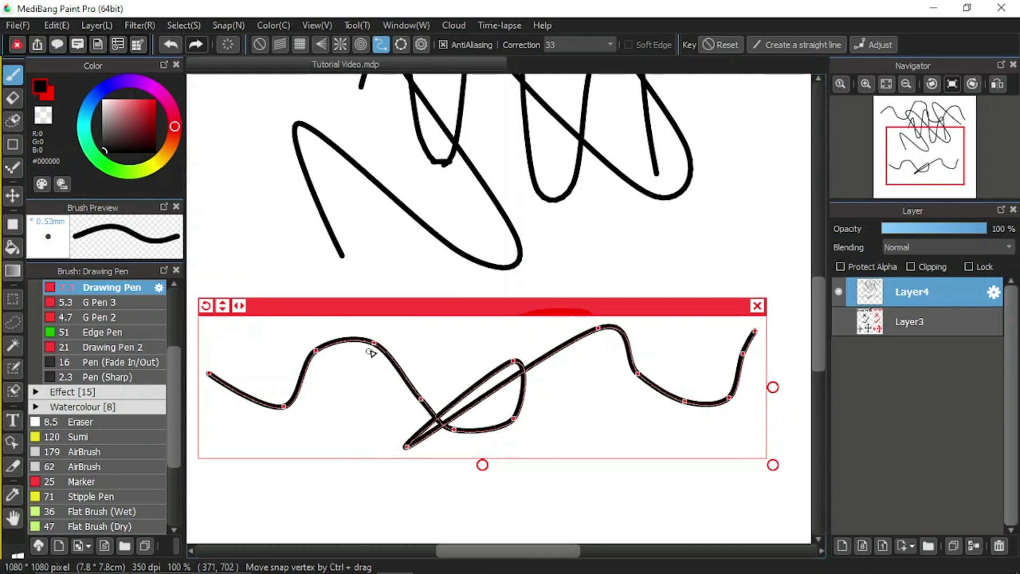
# Step: Reshape the curve guide by pulling its right end vertex inward and lowering one vertex on each of the two outer crests
pyautogui.moveTo(754, 331); pyautogui.dragTo(566, 354)
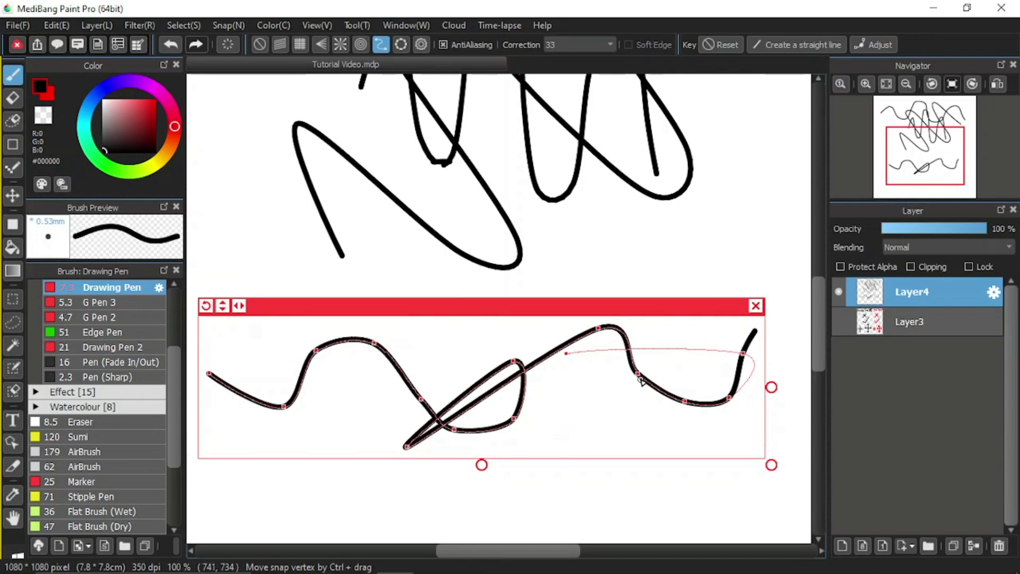
pyautogui.moveTo(639, 375); pyautogui.dragTo(607, 424)
pyautogui.moveTo(373, 344); pyautogui.dragTo(351, 416)
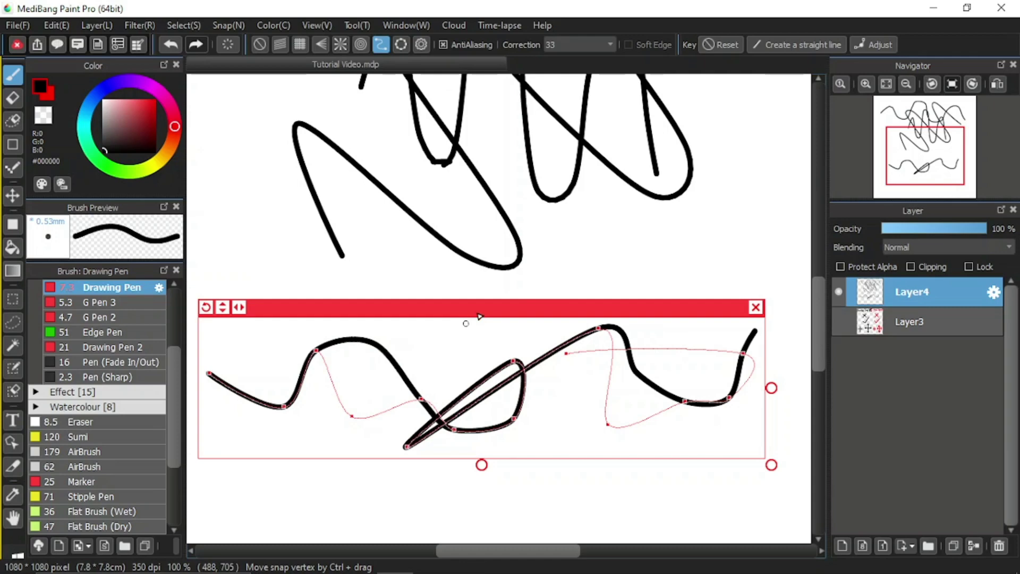
# Step: Move the curve guide down beneath the latest inked curve, then turn snapping off and switch back to Curve Snap
pyautogui.moveTo(496, 307)
pyautogui.mouseDown()
pyautogui.moveTo(489, 412)
pyautogui.moveTo(495, 406)
pyautogui.mouseUp()
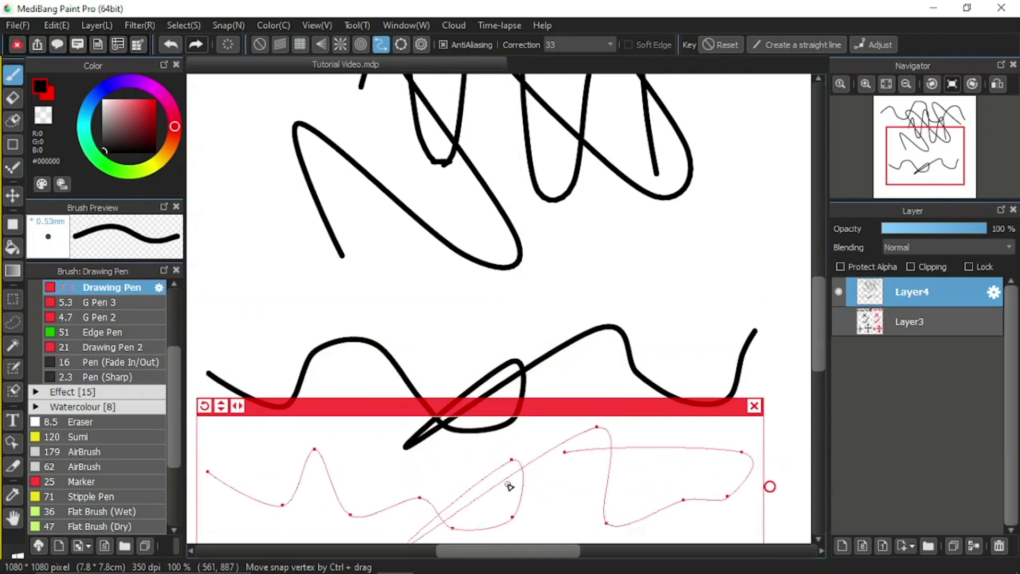
pyautogui.scroll(2, 502, 460)
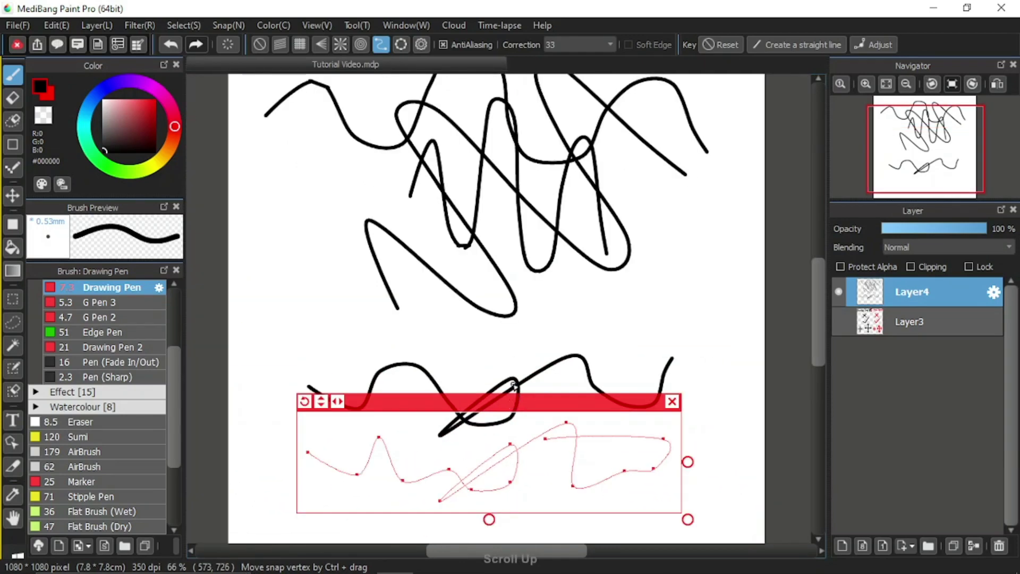
pyautogui.scroll(-2, 497, 449)
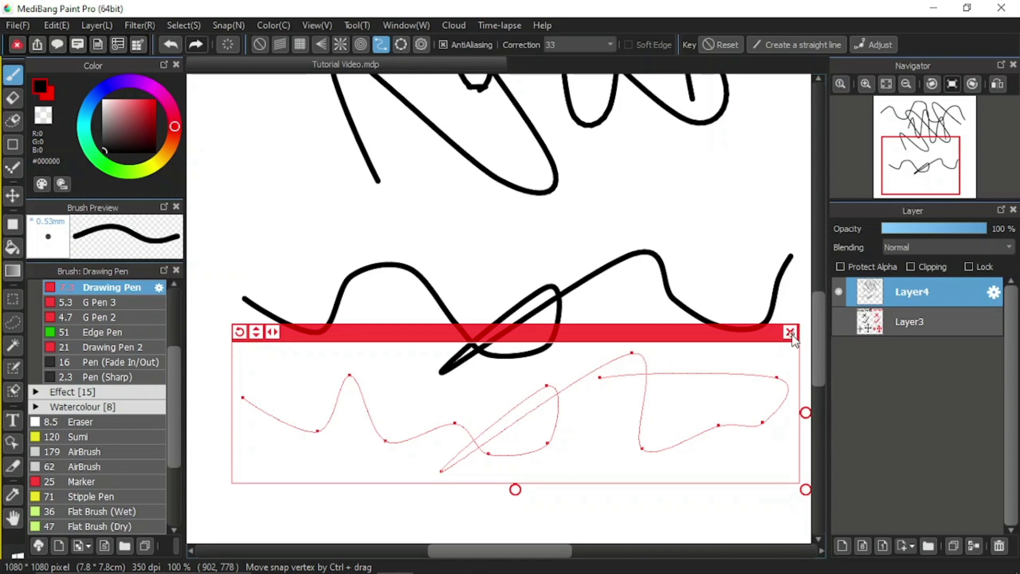
pyautogui.click(258, 46)
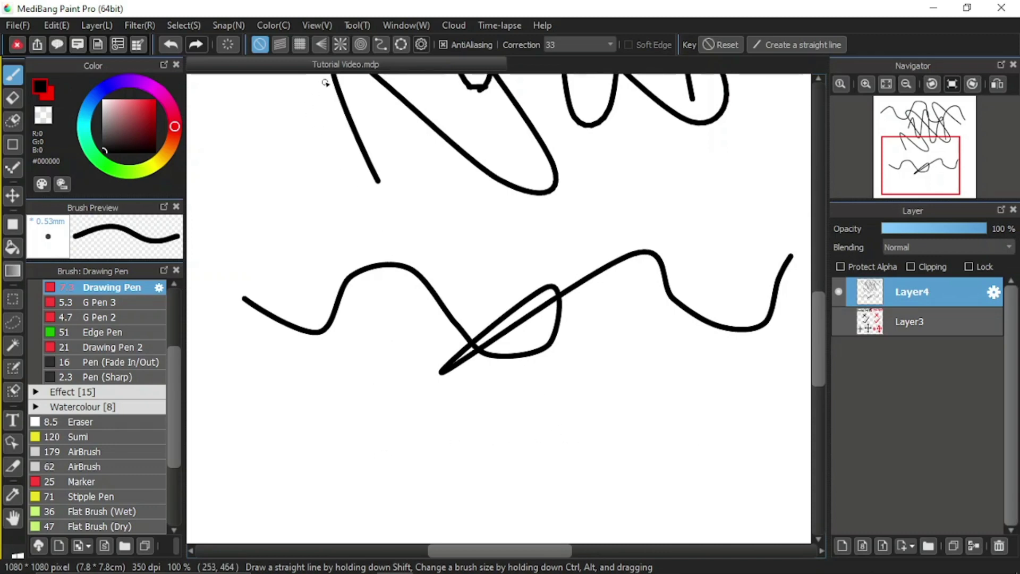
pyautogui.click(381, 44)
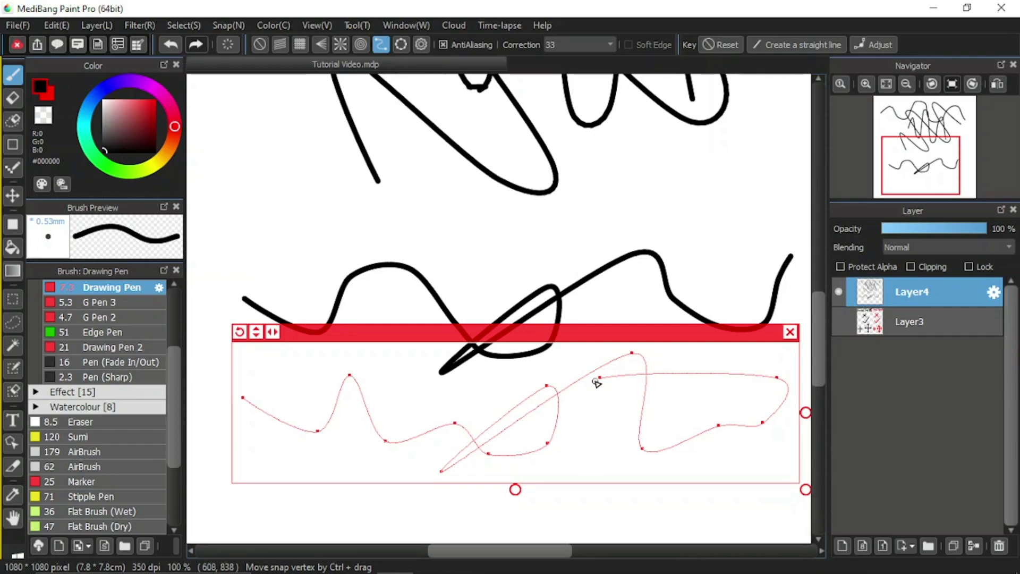
# Step: Ink along the repositioned curve guide from its first vertex to the crest past the loop, then remove the guide
pyautogui.moveTo(248, 402)
pyautogui.mouseDown()
pyautogui.moveTo(328, 441)
pyautogui.moveTo(345, 386)
pyautogui.moveTo(410, 447)
pyautogui.moveTo(483, 440)
pyautogui.moveTo(521, 475)
pyautogui.moveTo(559, 391)
pyautogui.moveTo(461, 462)
pyautogui.moveTo(560, 414)
pyautogui.moveTo(447, 485)
pyautogui.mouseUp()
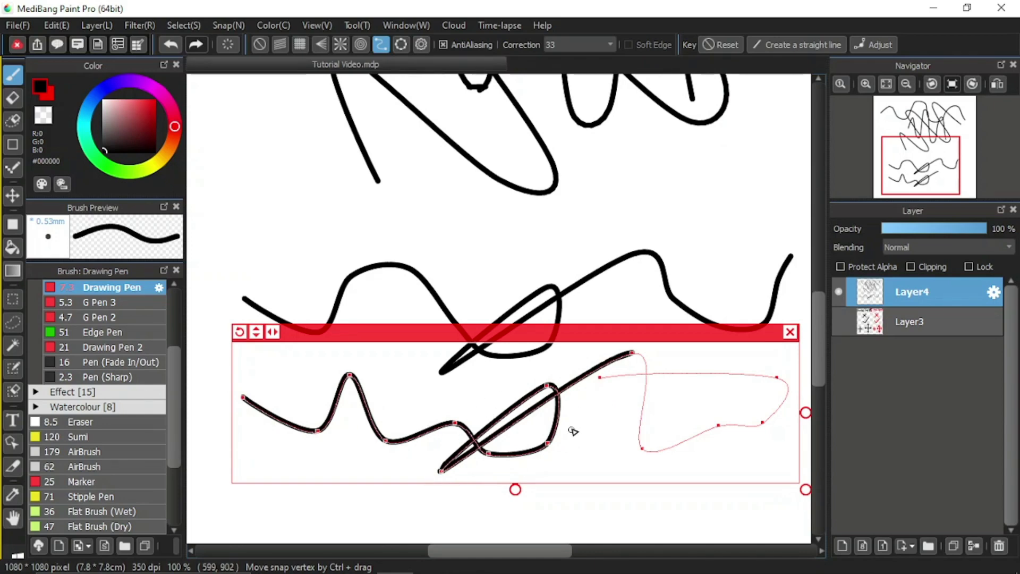
pyautogui.click(790, 332)
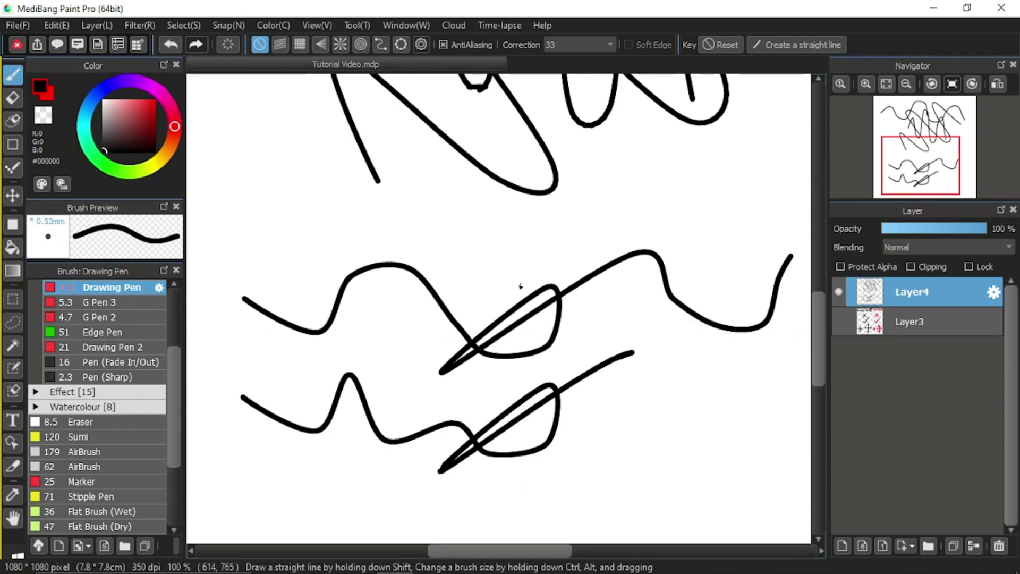
# Step: Create a new curve guide that dips, arches over the inked curves and descends to a small hook at the lower right of the canvas
pyautogui.click(381, 45)
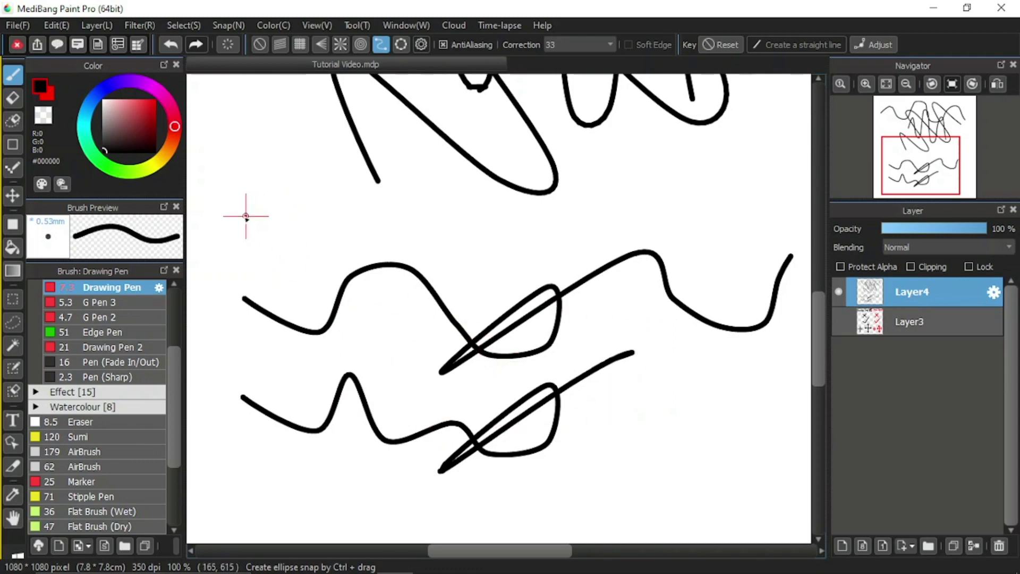
pyautogui.click(281, 278)
pyautogui.click(373, 228)
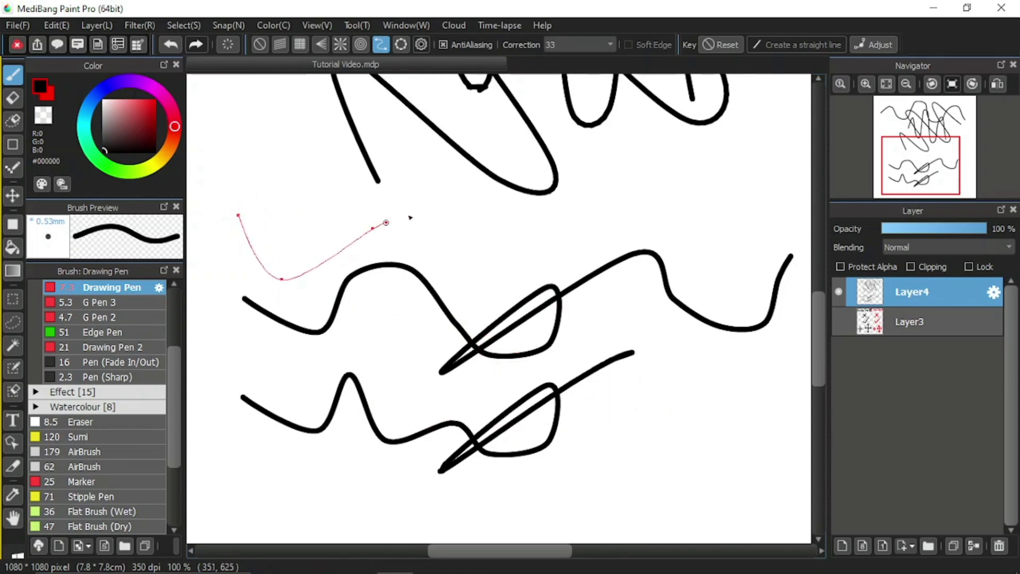
pyautogui.click(481, 207)
pyautogui.click(627, 286)
pyautogui.click(674, 409)
pyautogui.click(728, 490)
pyautogui.click(743, 505)
pyautogui.click(750, 507)
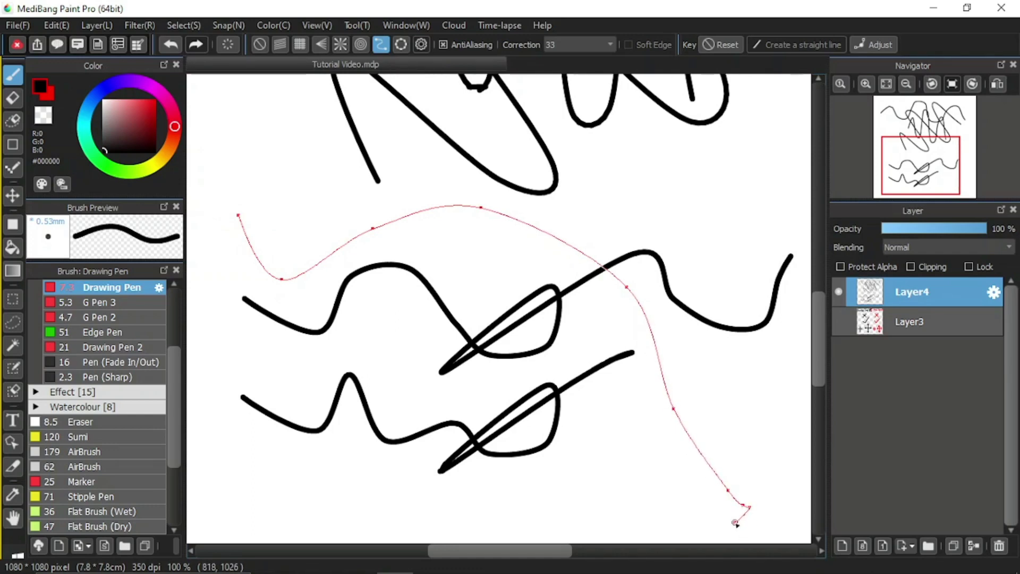
pyautogui.doubleClick(782, 497)
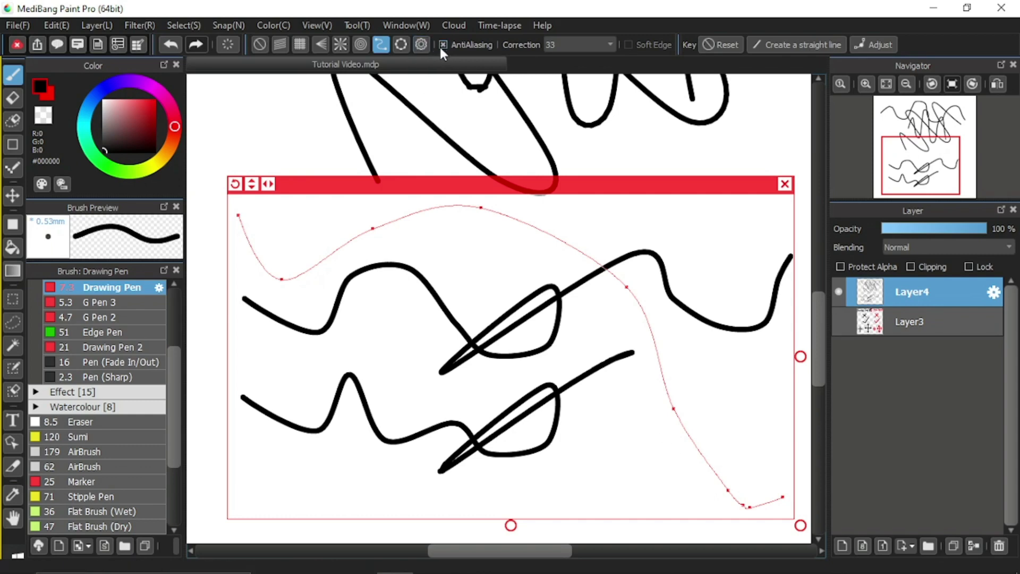
# Step: Clear the existing guide with Snap Setting and plot a new one curving from upper right across the inked curves to the lower left
pyautogui.click(423, 45)
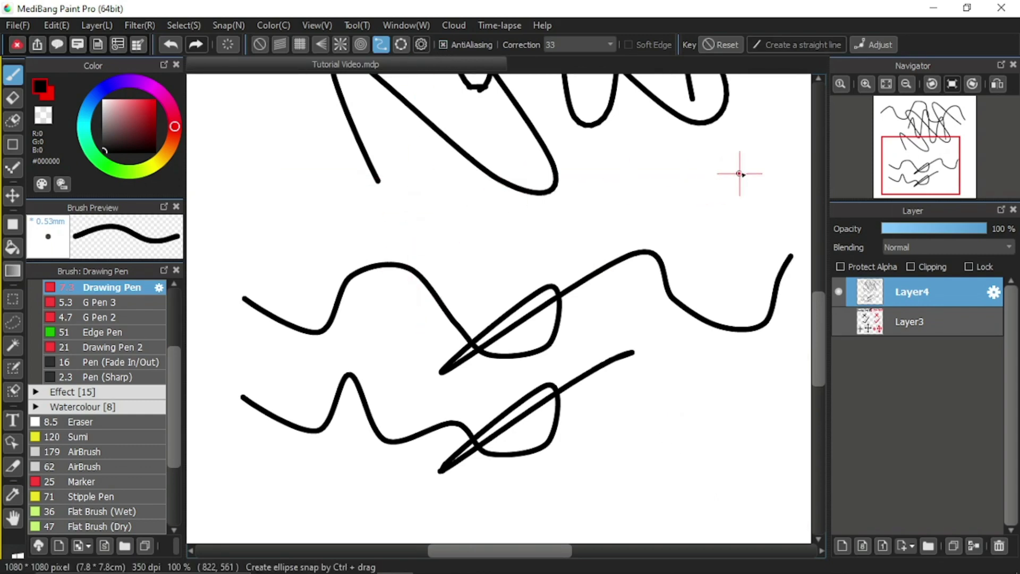
pyautogui.click(741, 172)
pyautogui.click(560, 246)
pyautogui.click(473, 308)
pyautogui.click(406, 395)
pyautogui.click(378, 464)
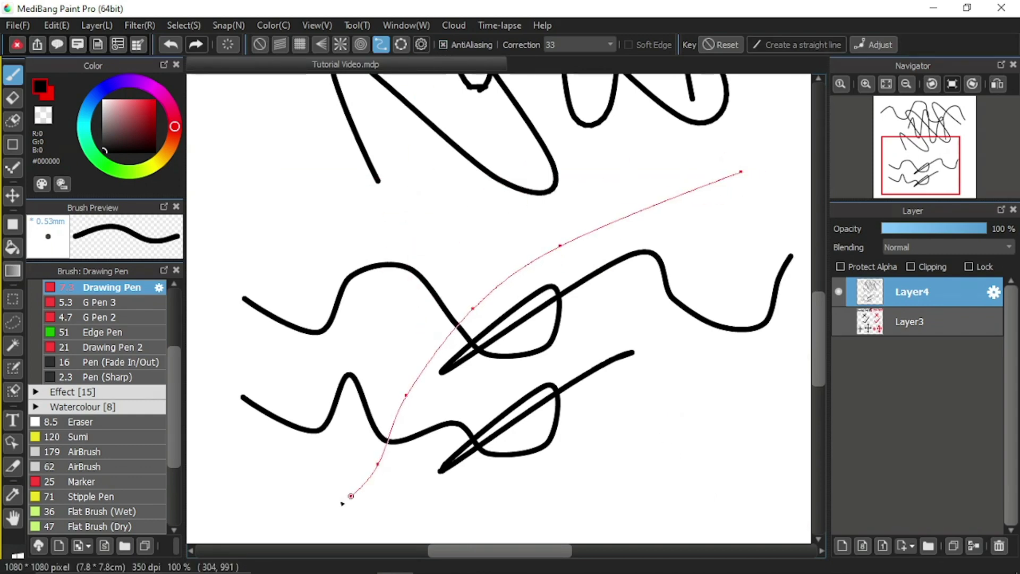
pyautogui.click(333, 501)
pyautogui.click(271, 497)
pyautogui.click(240, 449)
pyautogui.click(228, 397)
pyautogui.doubleClick(226, 372)
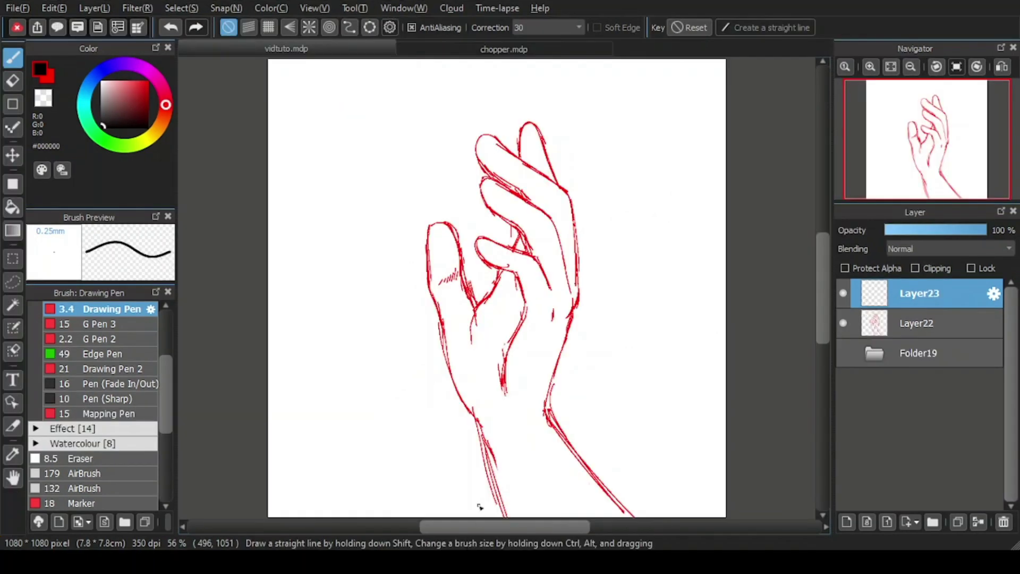
# Step: In vidtuto.mdp, plot a curve guide along the sketched thumb-side edge of the palm, from the wrist up to the lower thumb
pyautogui.click(350, 27)
pyautogui.scroll(1, 465, 408)
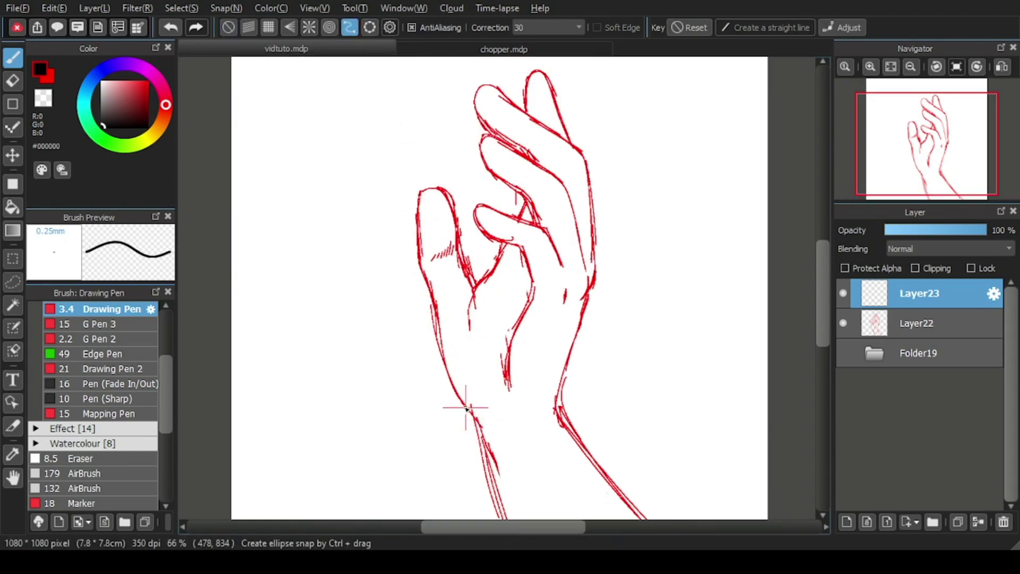
pyautogui.scroll(4, 466, 408)
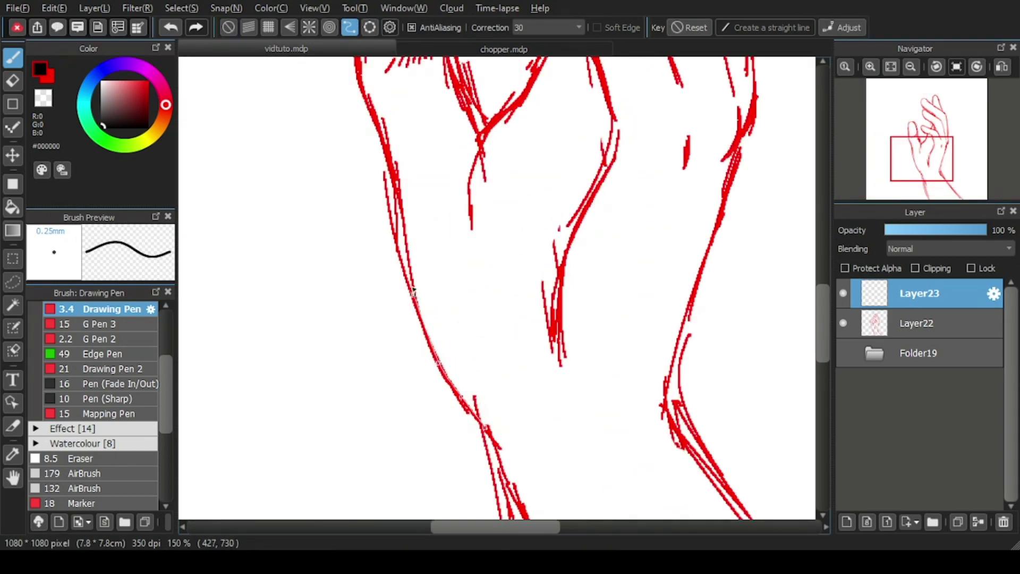
pyautogui.click(401, 212)
pyautogui.click(391, 163)
pyautogui.click(373, 110)
pyautogui.scroll(-3, 371, 115)
pyautogui.click(366, 100)
pyautogui.scroll(3, 367, 99)
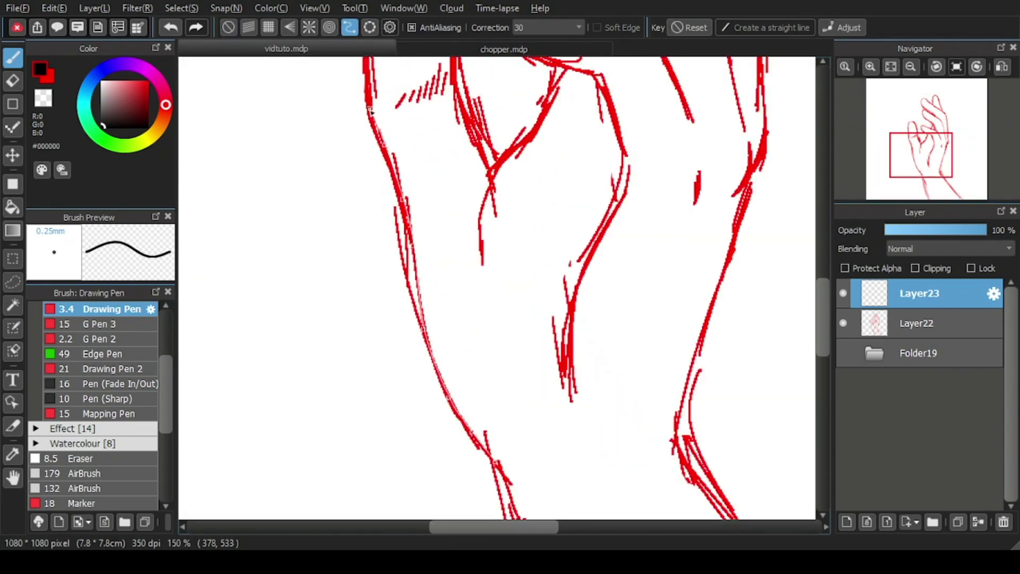
pyautogui.doubleClick(368, 73)
# Step: Ink the thumb-side edge of the palm along its guide, from the wrist up to the lower thumb
pyautogui.moveTo(826, 292); pyautogui.dragTo(826, 281)
pyautogui.scroll(-1, 685, 327)
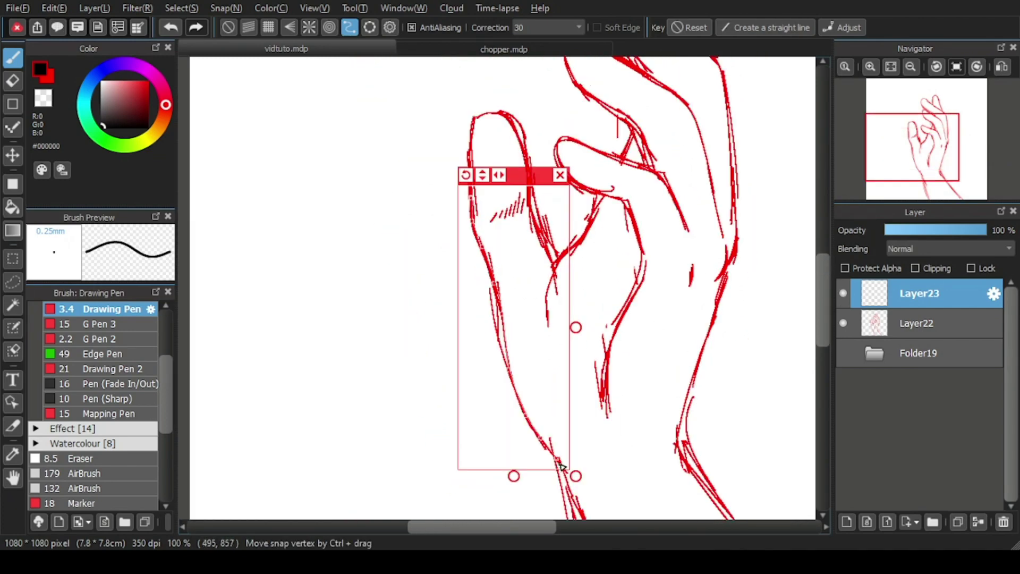
pyautogui.moveTo(560, 463); pyautogui.dragTo(471, 196)
pyautogui.scroll(2, 515, 102)
# Step: Plot a new curve guide around the thumb, from the end of the inked edge over the tip and down to the web
pyautogui.click(349, 27)
pyautogui.scroll(1, 427, 291)
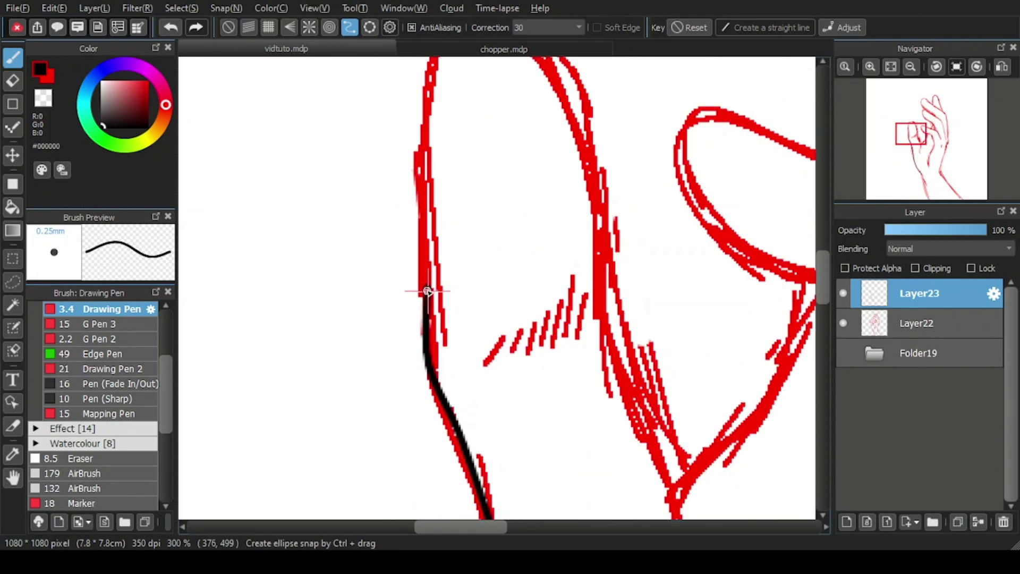
pyautogui.scroll(-2, 428, 291)
pyautogui.moveTo(822, 268); pyautogui.dragTo(822, 252)
pyautogui.click(425, 386)
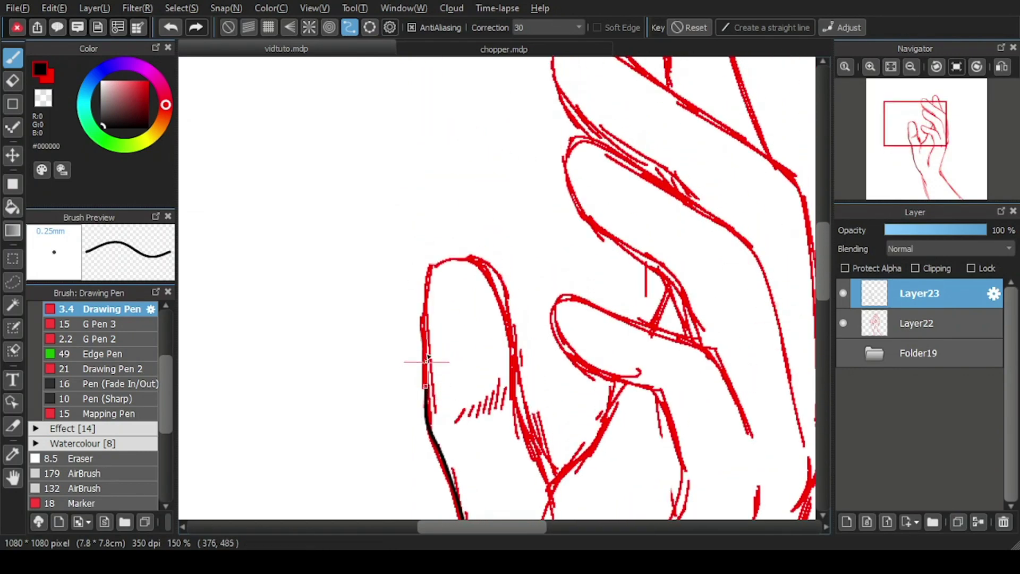
pyautogui.click(430, 267)
pyautogui.click(483, 264)
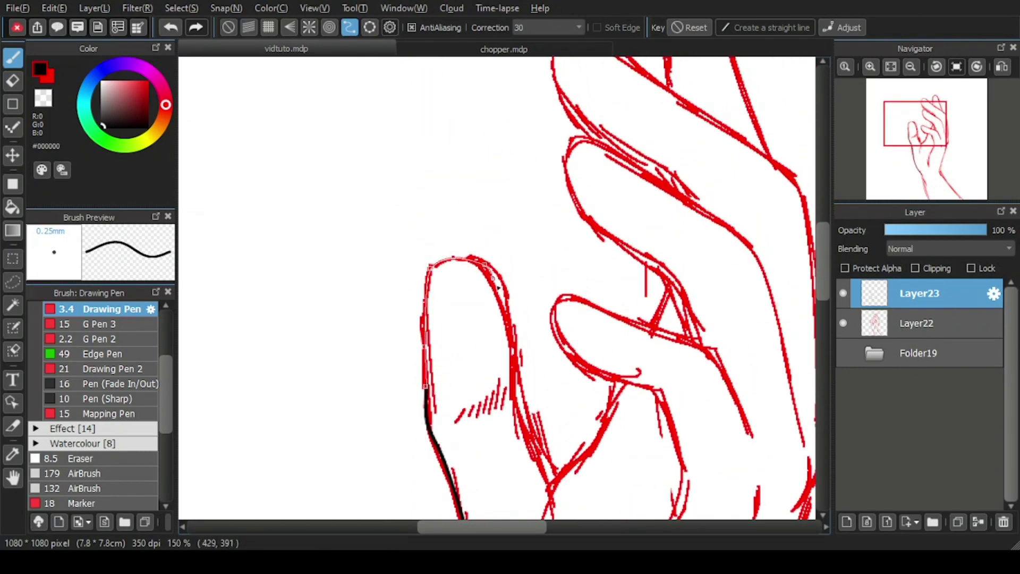
pyautogui.click(501, 298)
pyautogui.click(512, 349)
pyautogui.click(513, 392)
pyautogui.click(518, 416)
pyautogui.click(534, 453)
pyautogui.click(548, 485)
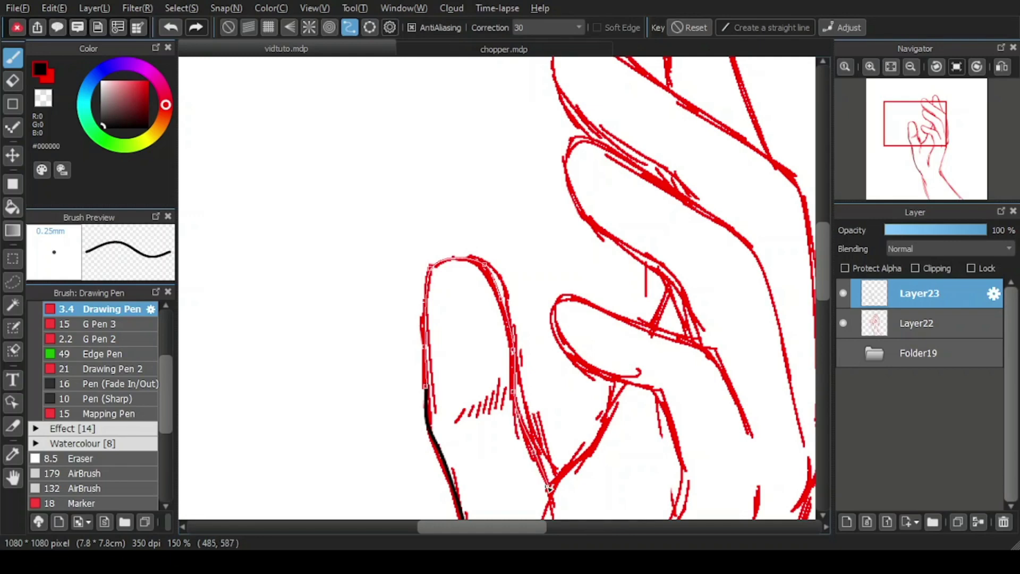
pyautogui.doubleClick(553, 511)
# Step: Ink the thumb outline along its guide down to the web, then remove the guide
pyautogui.moveTo(426, 393)
pyautogui.mouseDown()
pyautogui.moveTo(428, 288)
pyautogui.moveTo(522, 335)
pyautogui.moveTo(567, 505)
pyautogui.mouseUp()
pyautogui.scroll(-1, 530, 239)
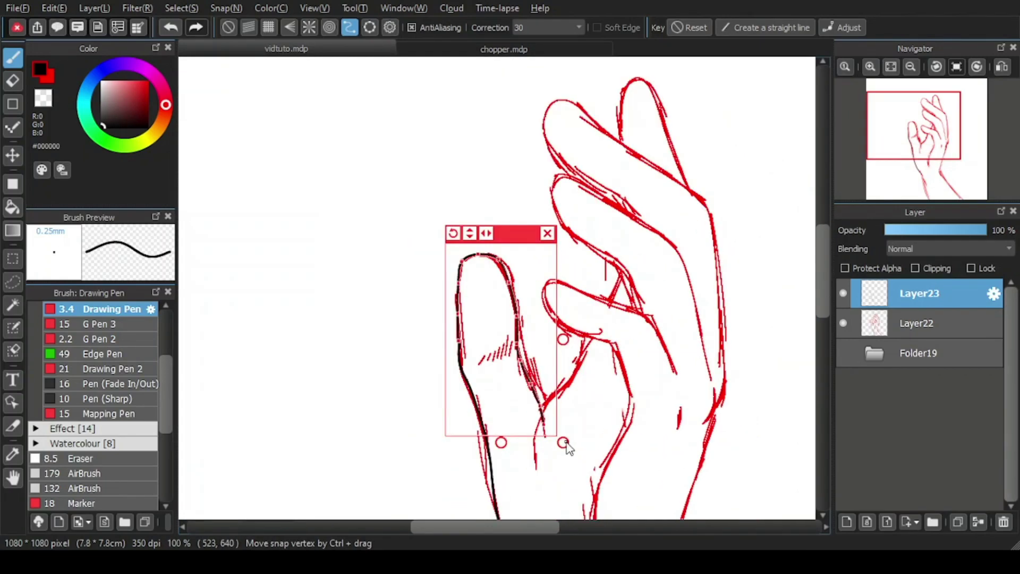
pyautogui.scroll(1, 565, 435)
pyautogui.click(537, 146)
# Step: Trim the overshooting end of the thumb's inner line with the Eraser, then toggle the Layer22 sketch's visibility to check the inking
pyautogui.press('e')
pyautogui.scroll(1, 555, 440)
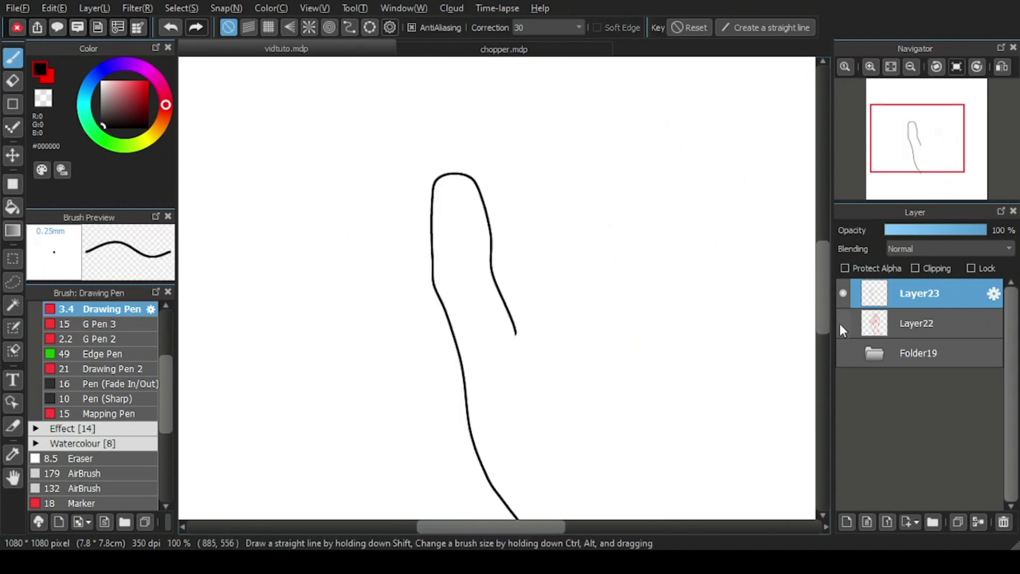
pyautogui.click(843, 323)
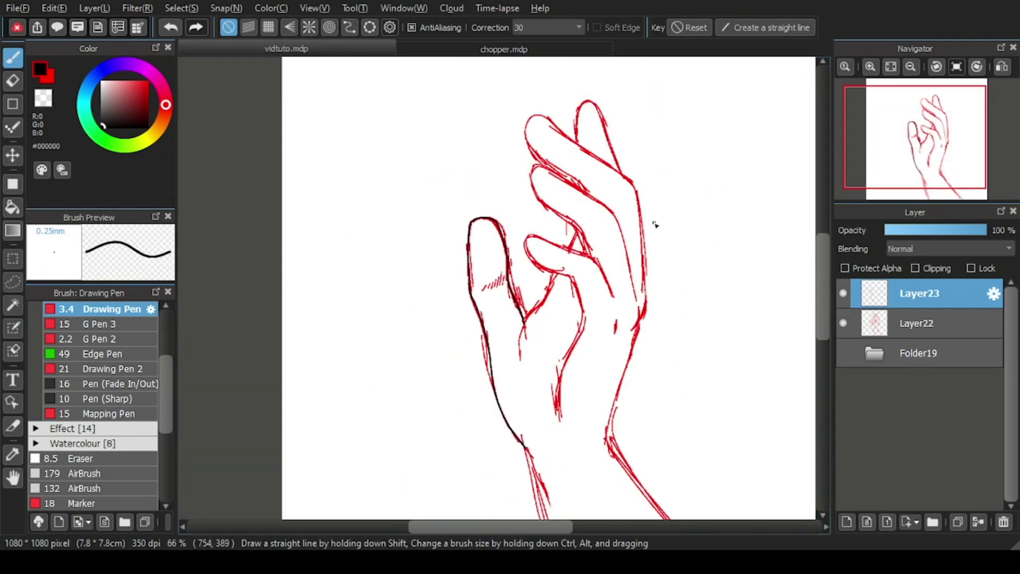
# Step: Plot a curve guide along the curled finger nearest the thumb, around its tip and down the palm crease
pyautogui.scroll(2, 478, 266)
pyautogui.click(348, 27)
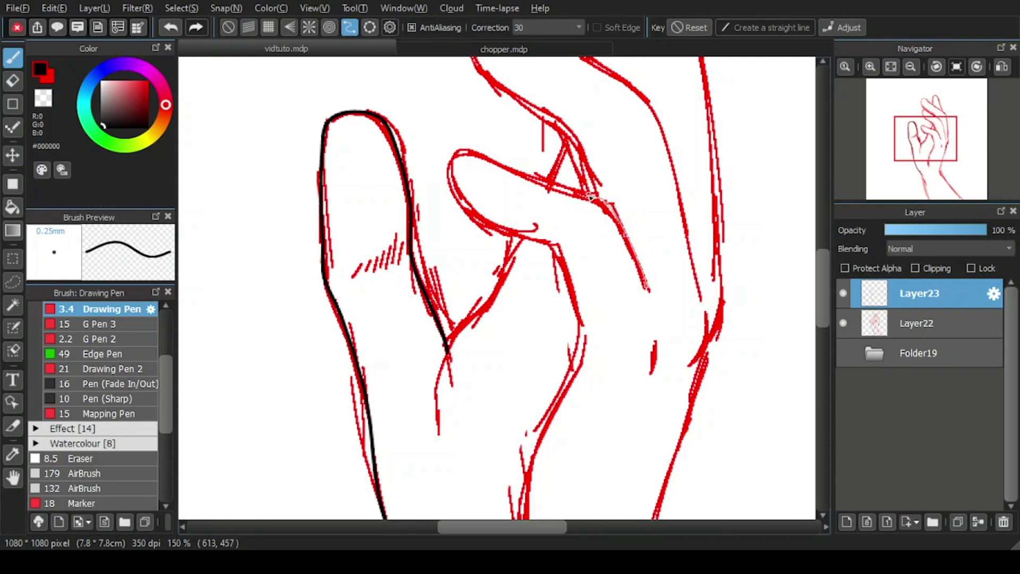
pyautogui.click(533, 178)
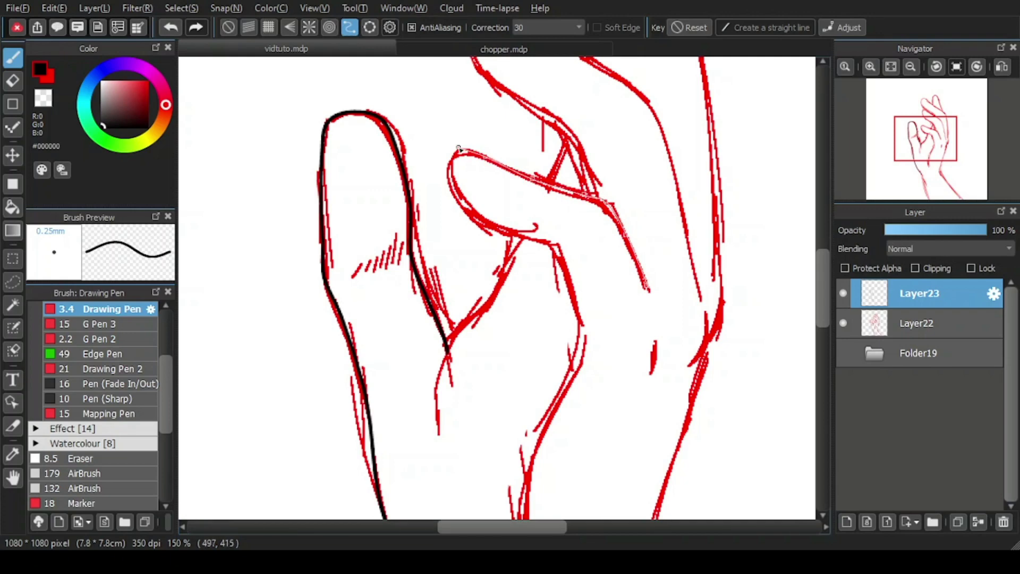
pyautogui.click(449, 169)
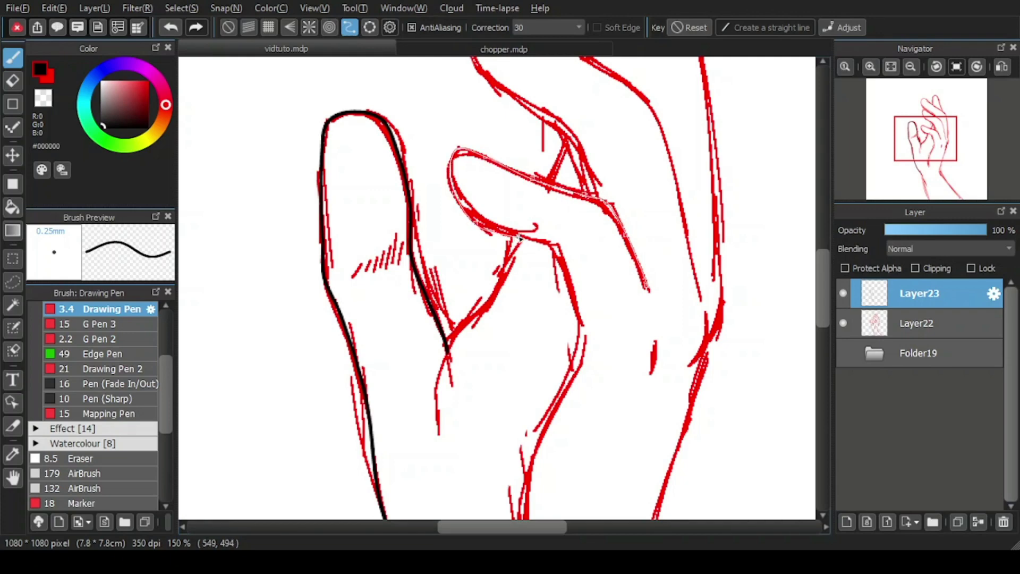
pyautogui.scroll(-2, 580, 329)
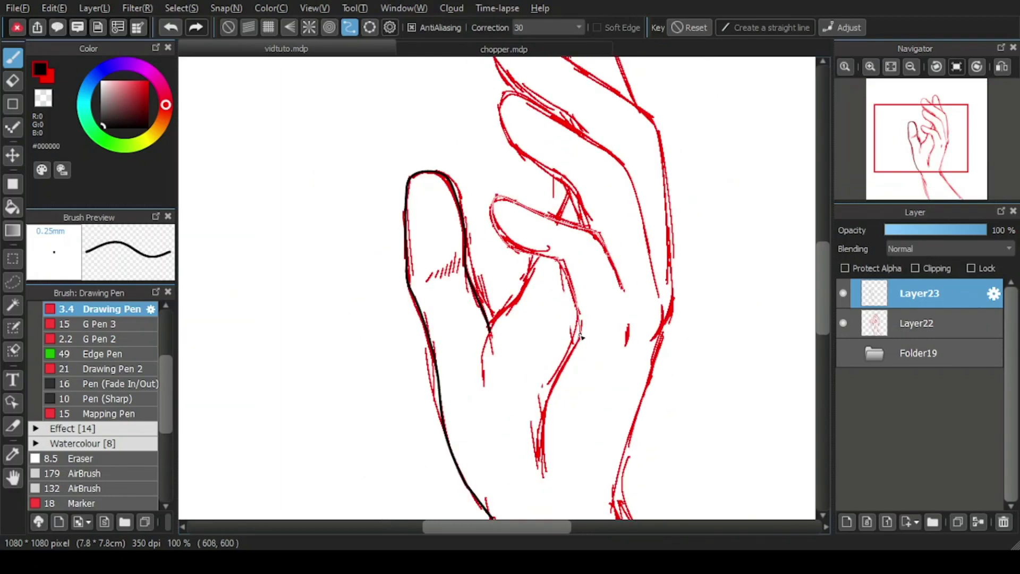
pyautogui.doubleClick(544, 455)
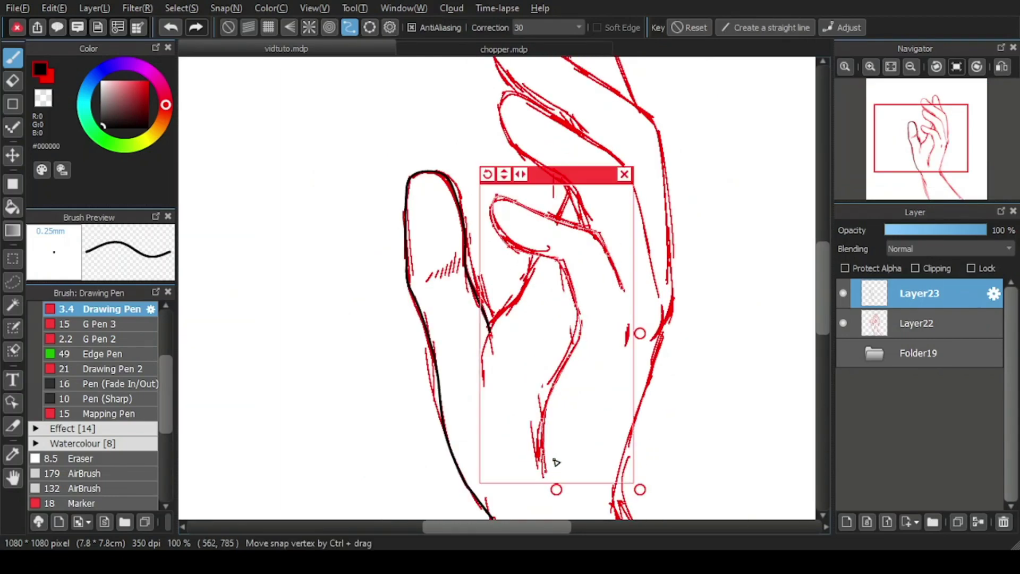
# Step: Ink the curled finger and palm crease along the guide, then remove the guide
pyautogui.moveTo(581, 333)
pyautogui.mouseDown()
pyautogui.moveTo(529, 448)
pyautogui.moveTo(547, 469)
pyautogui.mouseUp()
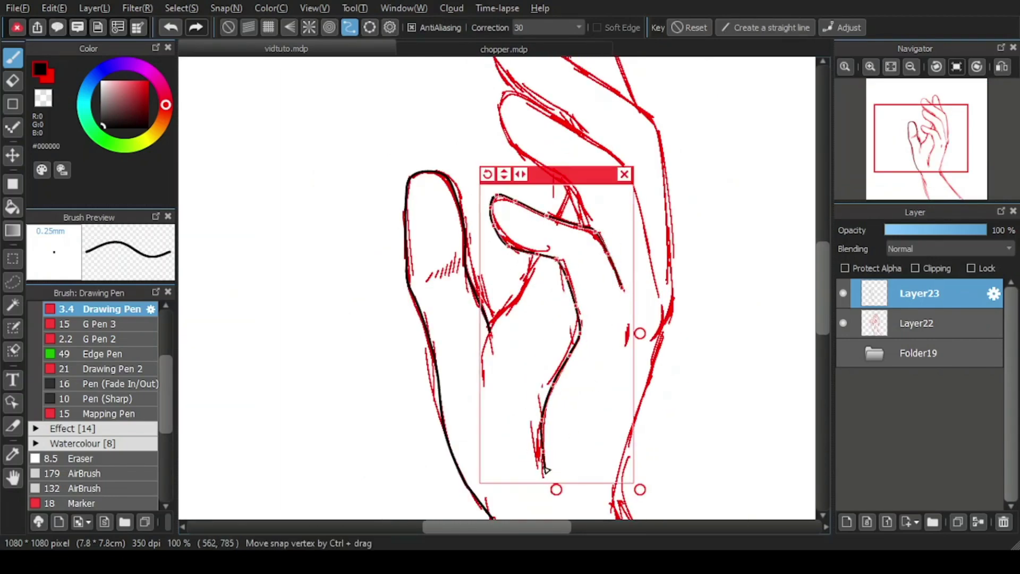
pyautogui.click(625, 174)
pyautogui.scroll(2, 627, 177)
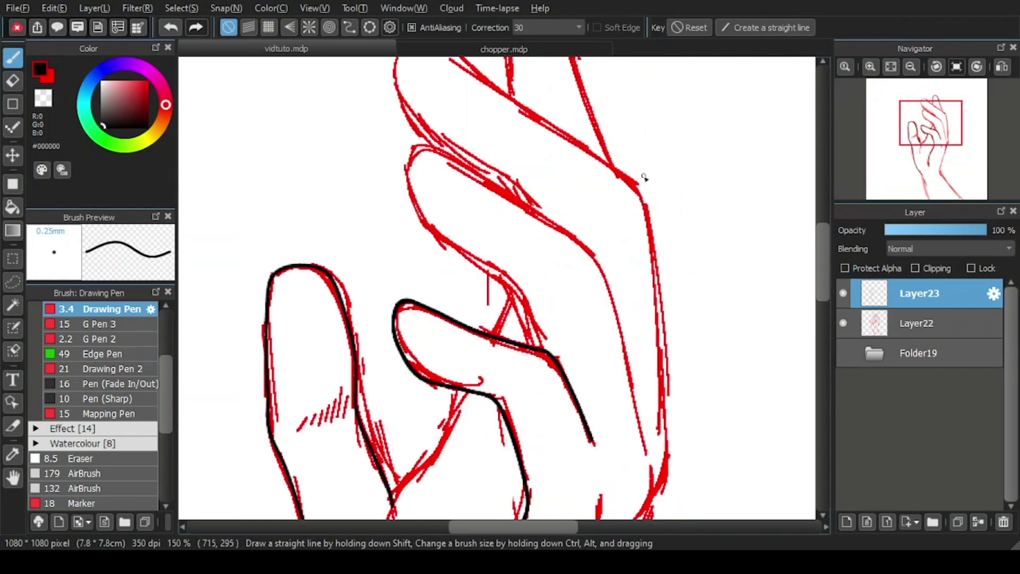
# Step: Fade the red hand sketch on Layer22 to a paler tint and make Layer23 the active layer again
pyautogui.click(925, 323)
pyautogui.click(918, 296)
pyautogui.scroll(-3, 569, 289)
pyautogui.scroll(4, 550, 310)
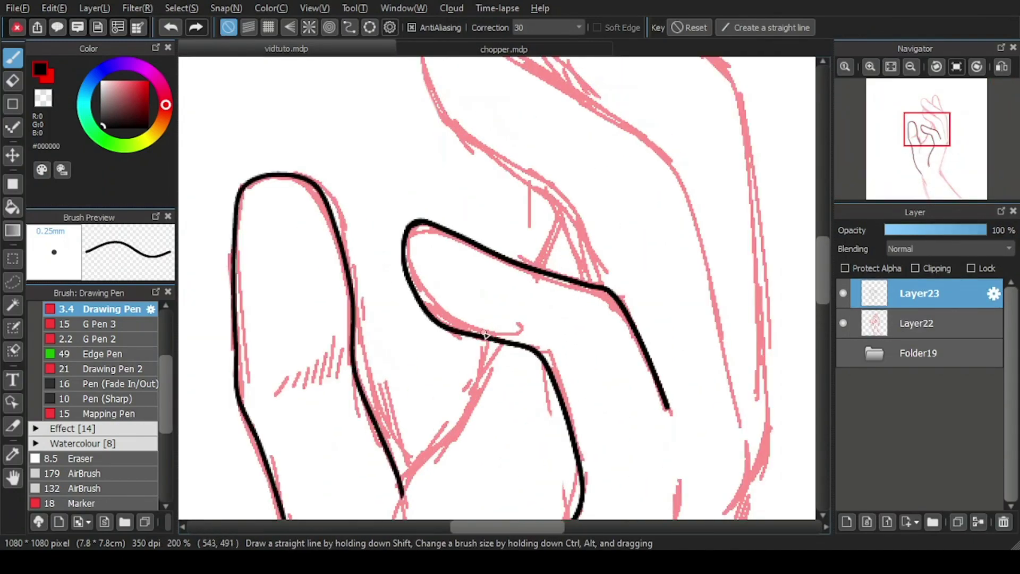
# Step: Erase the inked underside of the curled finger near its tip, back to where the line runs toward the palm
pyautogui.scroll(-2, 470, 356)
pyautogui.scroll(3, 456, 284)
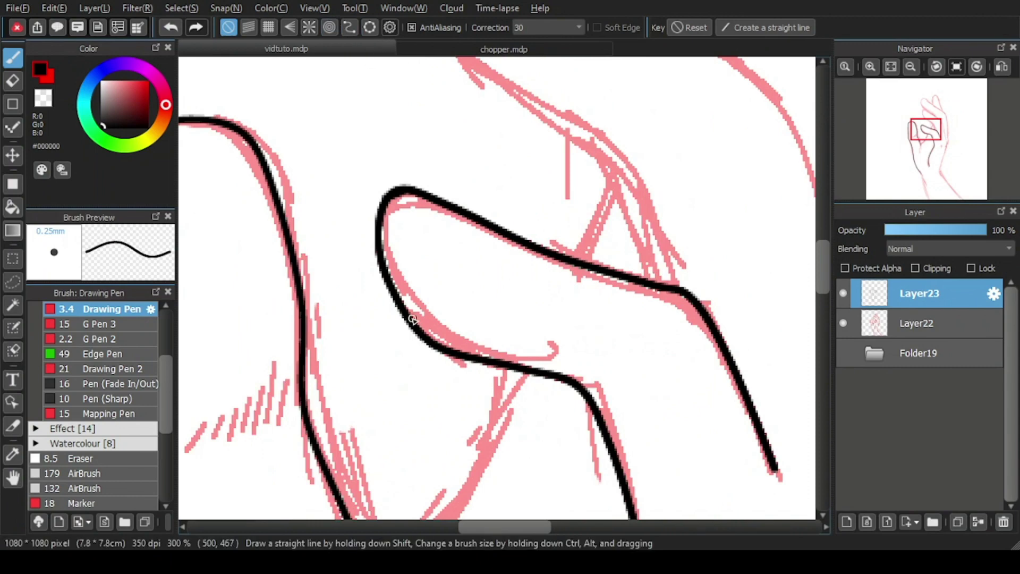
pyautogui.press('e')
pyautogui.moveTo(392, 257)
pyautogui.mouseDown()
pyautogui.moveTo(389, 284)
pyautogui.moveTo(455, 356)
pyautogui.mouseUp()
# Step: Plot a curve guide over the erased underside of the curled finger and ink the gap along it
pyautogui.press('b')
pyautogui.click(349, 27)
pyautogui.click(378, 241)
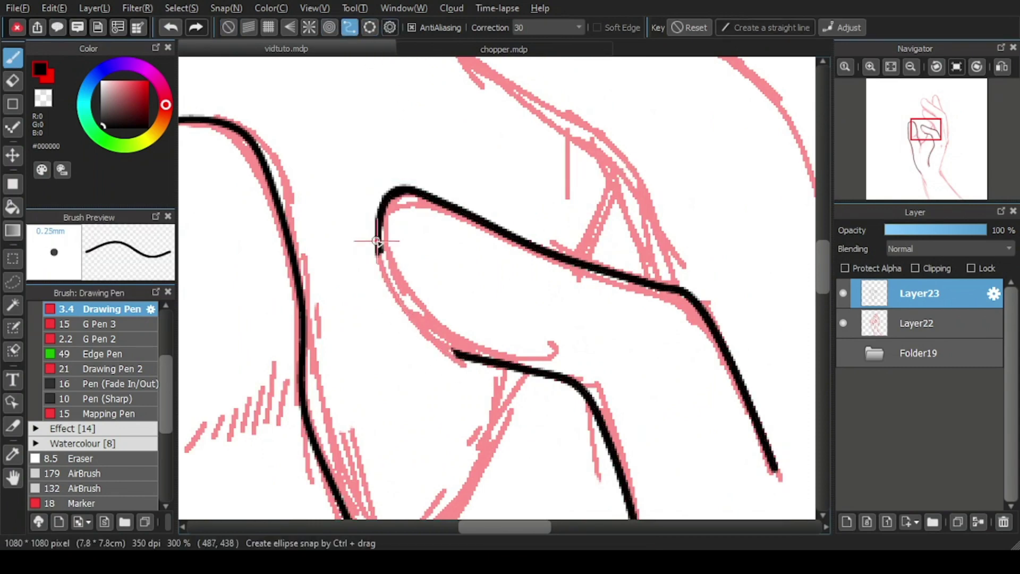
pyautogui.click(396, 287)
pyautogui.click(418, 320)
pyautogui.doubleClick(463, 349)
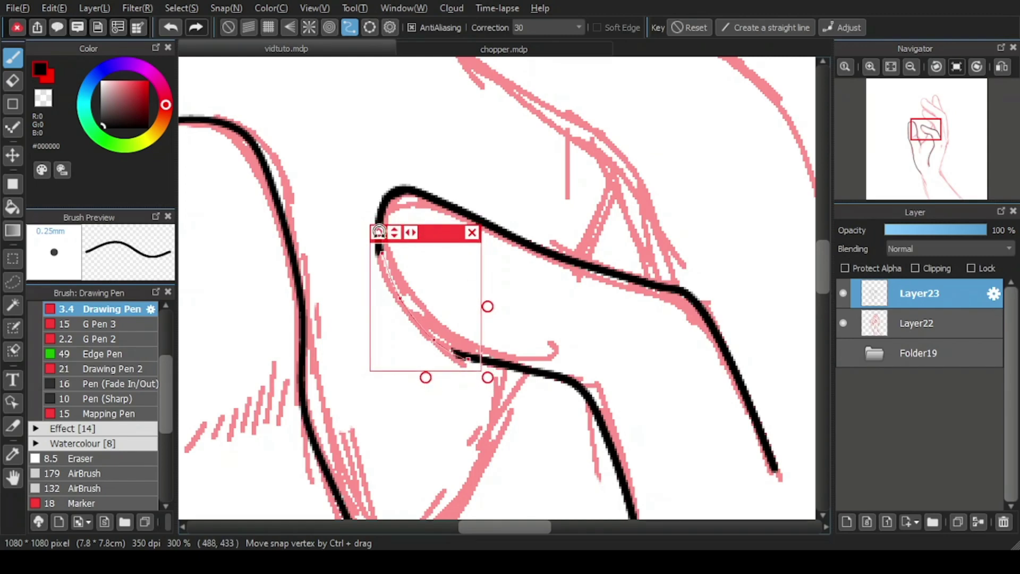
pyautogui.moveTo(379, 251)
pyautogui.mouseDown()
pyautogui.moveTo(433, 332)
pyautogui.moveTo(467, 358)
pyautogui.mouseUp()
pyautogui.scroll(-2, 478, 265)
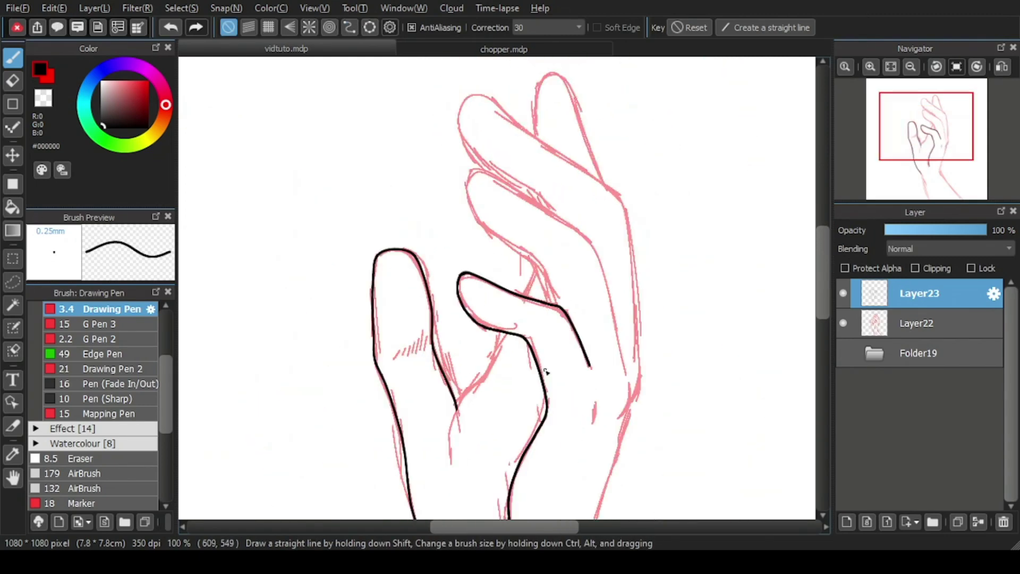
# Step: Ink the second finger around its tip to the curled finger along a new curve guide, then remove the guide
pyautogui.scroll(1, 529, 320)
pyautogui.scroll(-1, 617, 177)
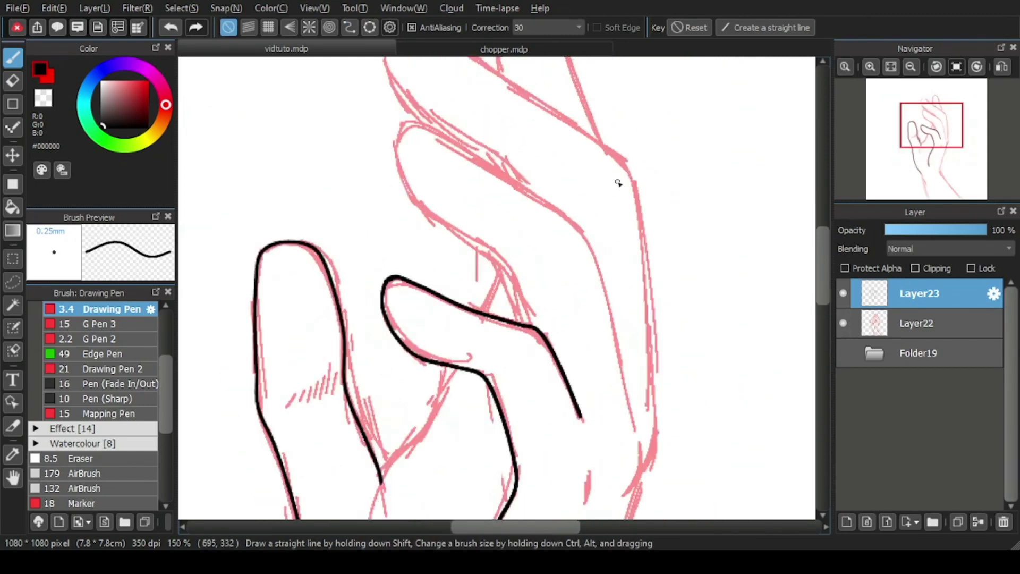
pyautogui.click(348, 26)
pyautogui.click(633, 425)
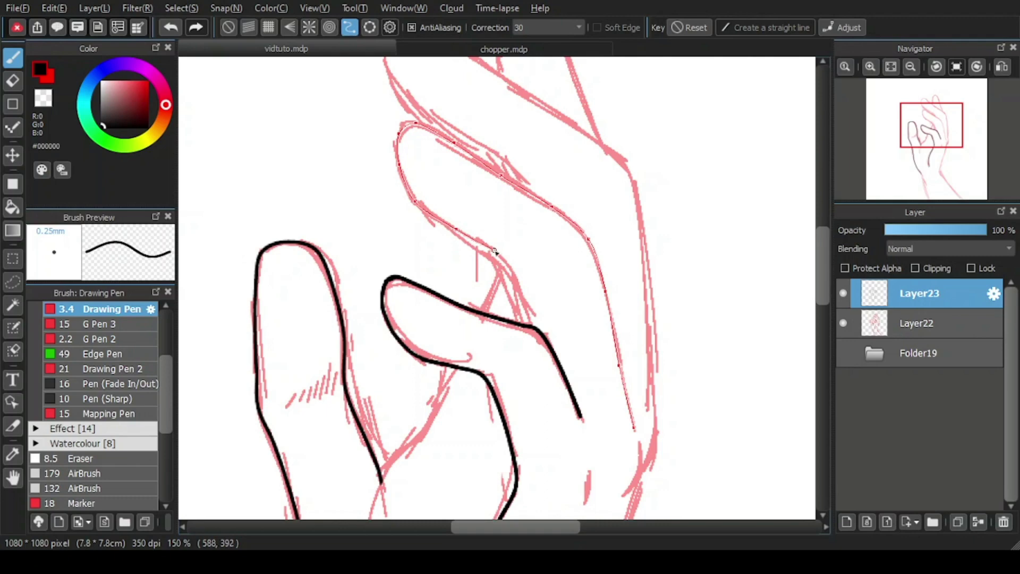
pyautogui.doubleClick(527, 307)
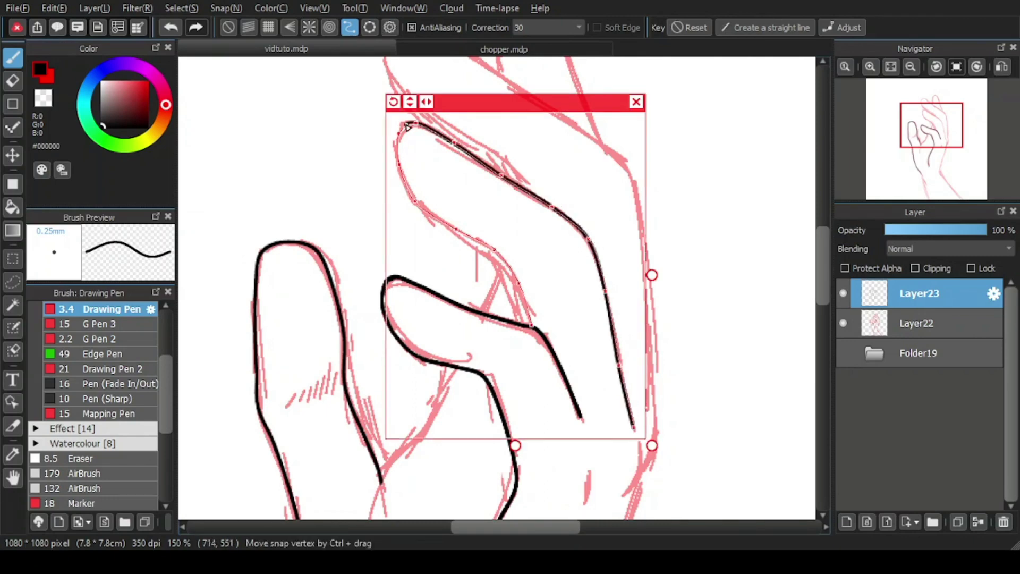
pyautogui.click(635, 103)
# Step: Erase the last stretch of the second finger's inked underside, just before it meets the curled finger
pyautogui.scroll(2, 413, 113)
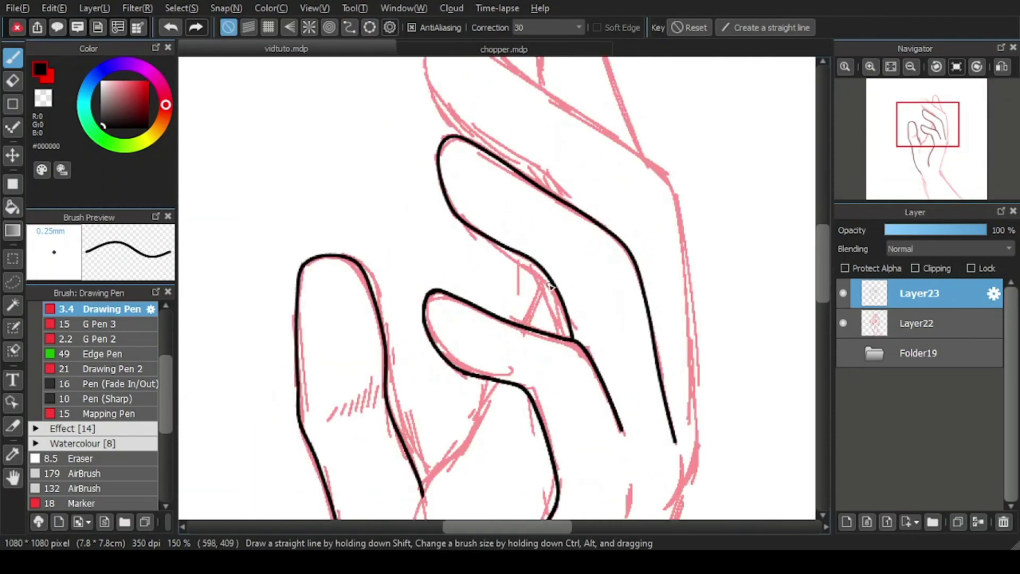
pyautogui.press('e')
pyautogui.moveTo(546, 268); pyautogui.dragTo(575, 325)
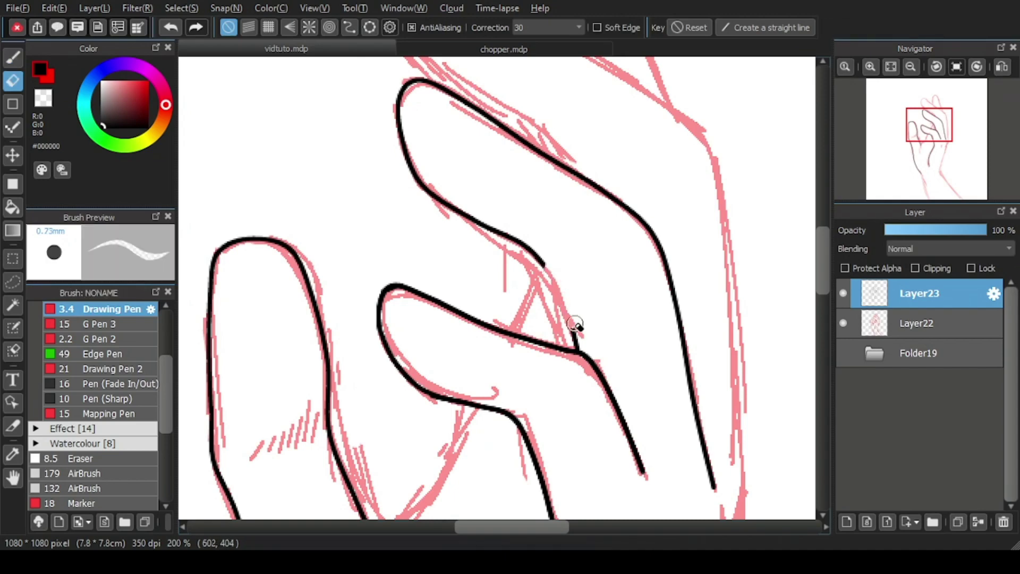
# Step: Ink a smoother join from the second finger's underside to the curled finger's outer line along a new curve guide
pyautogui.press('p')
pyautogui.click(349, 27)
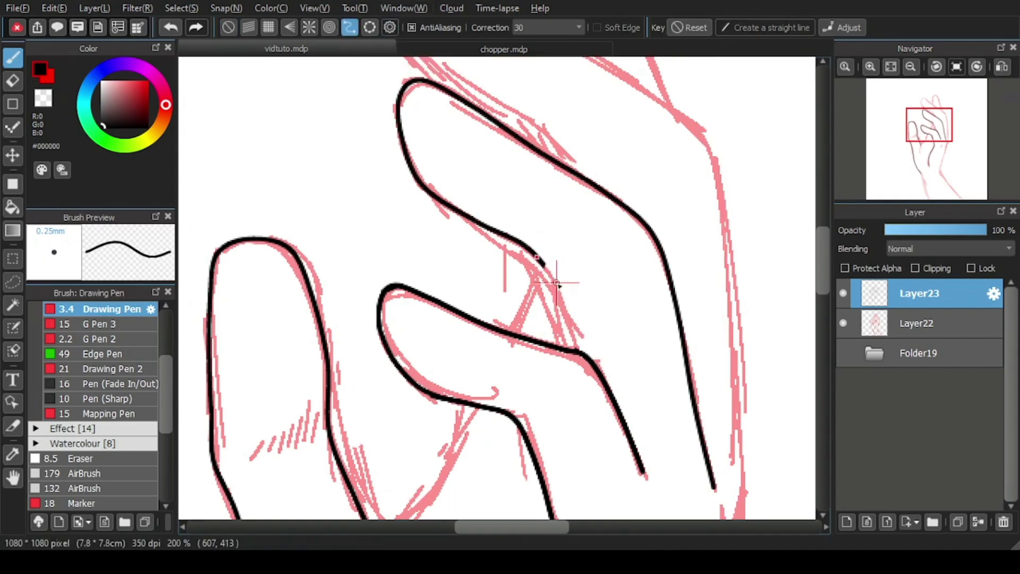
pyautogui.doubleClick(604, 379)
pyautogui.scroll(2, 585, 331)
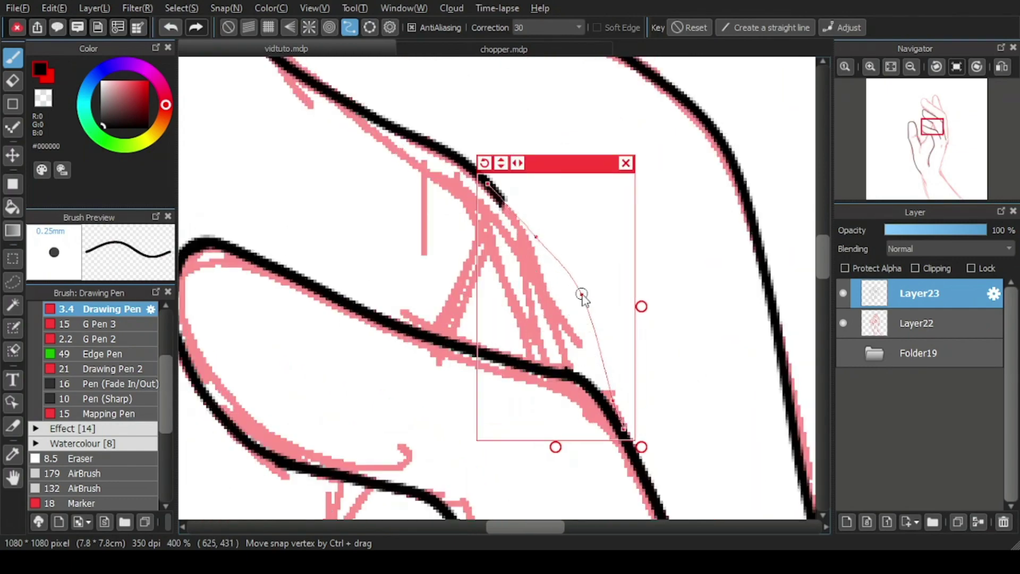
pyautogui.moveTo(569, 287)
pyautogui.mouseDown()
pyautogui.moveTo(561, 257)
pyautogui.moveTo(622, 425)
pyautogui.mouseUp()
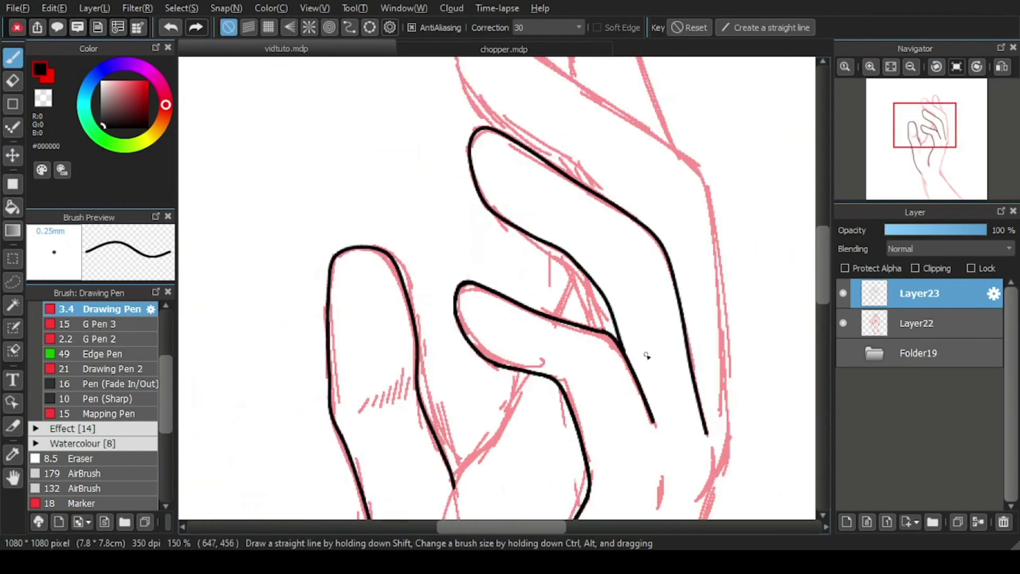
# Step: Plot a curve guide around the third finger's tip and over the outer knuckle, and ink along it
pyautogui.scroll(-1, 611, 362)
pyautogui.scroll(2, 585, 298)
pyautogui.scroll(-3, 583, 292)
pyautogui.scroll(2, 574, 252)
pyautogui.scroll(-1, 579, 229)
pyautogui.scroll(1, 591, 144)
pyautogui.scroll(-2, 592, 144)
pyautogui.scroll(2, 568, 117)
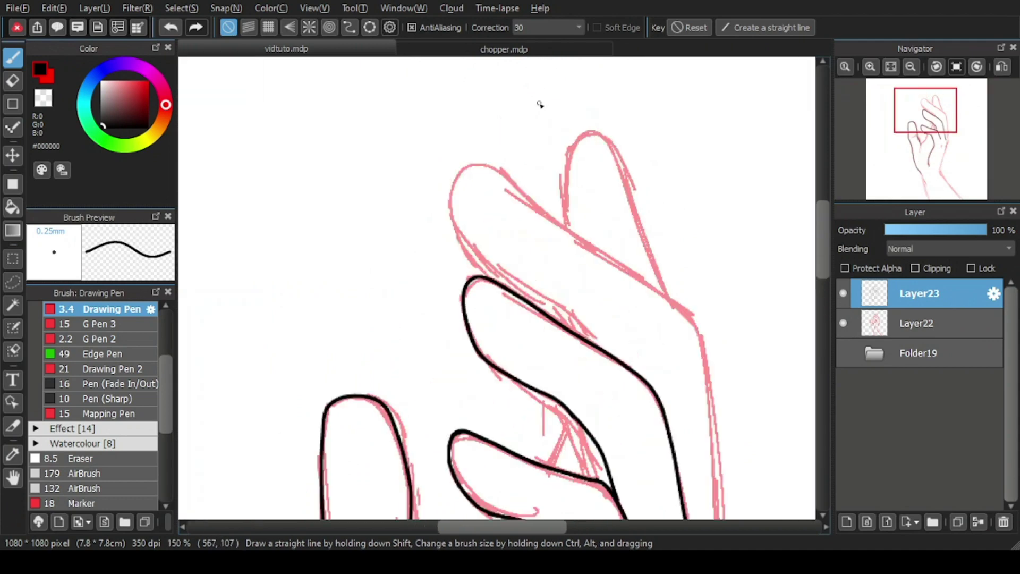
pyautogui.scroll(1, 539, 104)
pyautogui.click(350, 27)
pyautogui.click(500, 350)
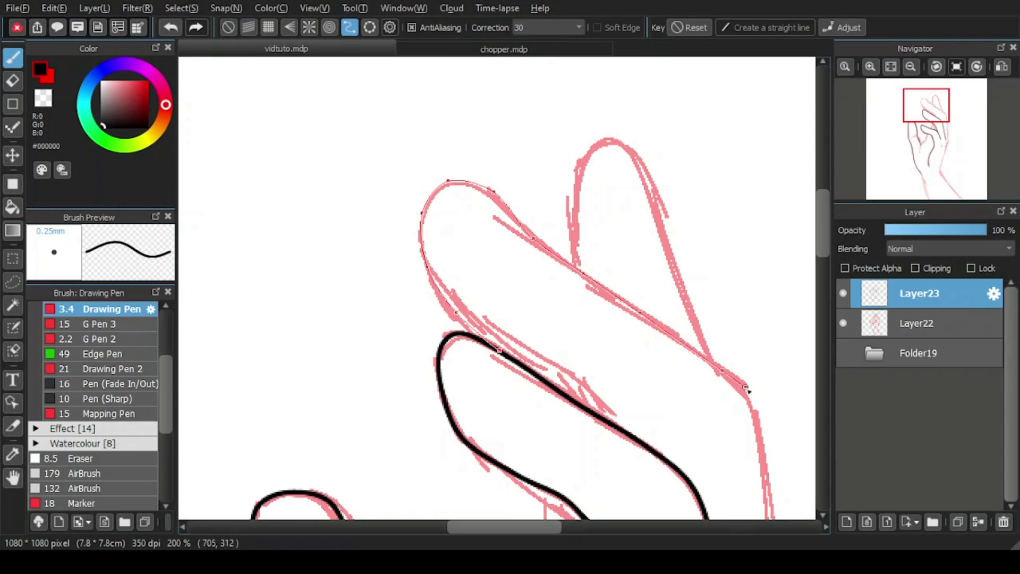
pyautogui.doubleClick(765, 471)
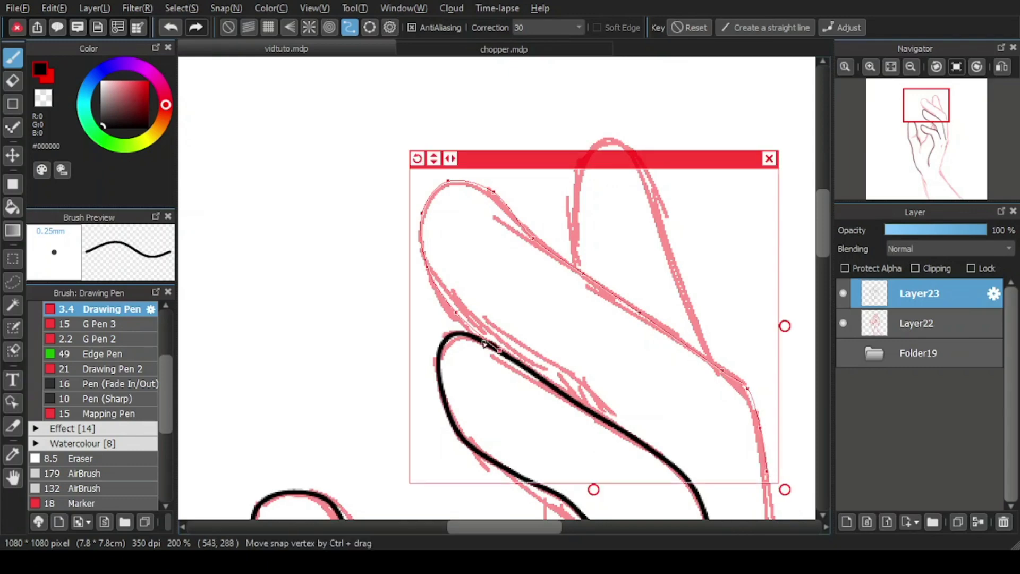
pyautogui.moveTo(484, 344)
pyautogui.mouseDown()
pyautogui.moveTo(528, 228)
pyautogui.moveTo(760, 441)
pyautogui.moveTo(766, 472)
pyautogui.mouseUp()
# Step: Ink the outer side of the hand from the knuckle down to the heel bend along a new curve guide, then remove the guide
pyautogui.scroll(-3, 666, 286)
pyautogui.scroll(2, 706, 457)
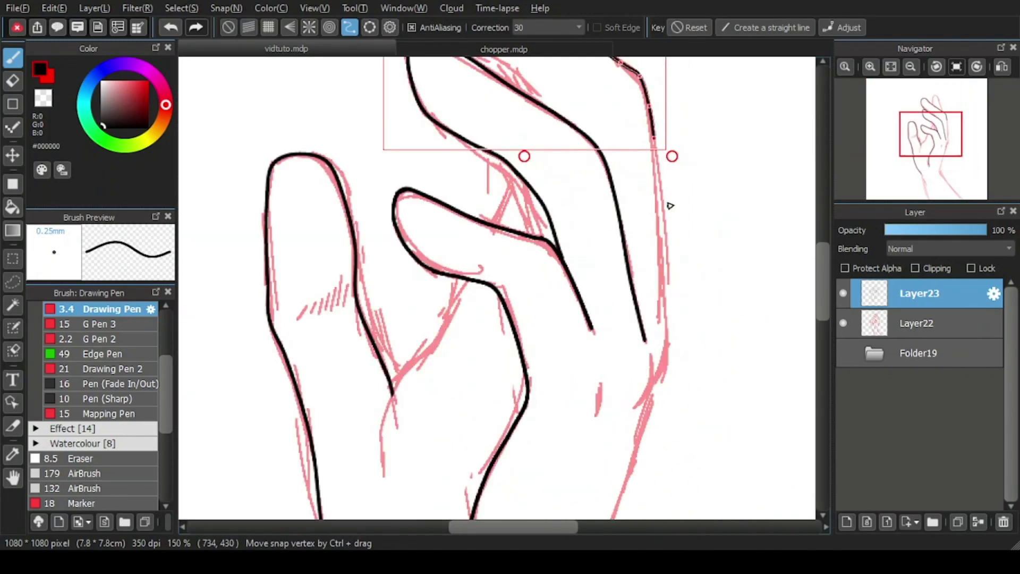
pyautogui.click(350, 27)
pyautogui.click(653, 136)
pyautogui.click(658, 197)
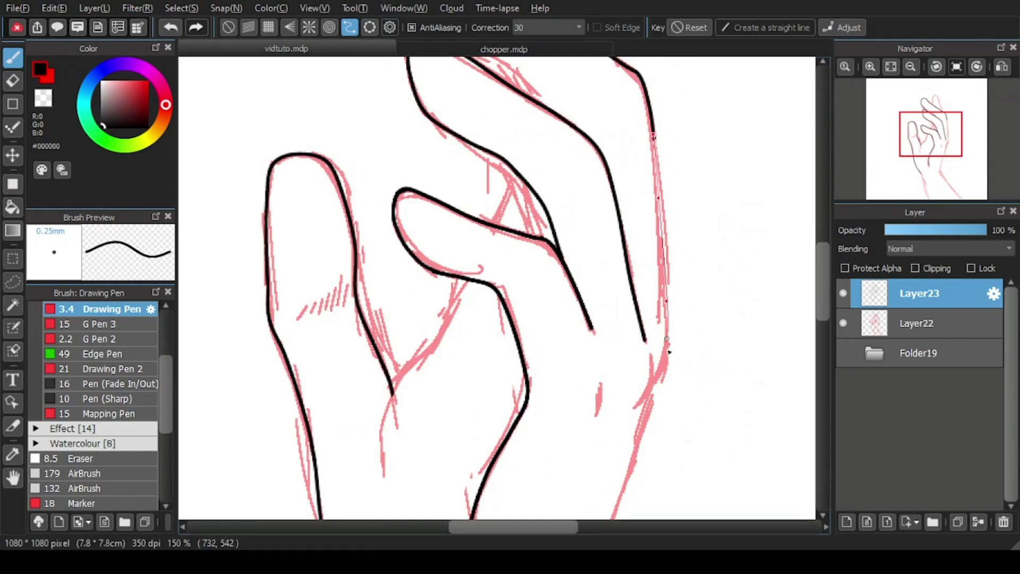
pyautogui.doubleClick(654, 388)
pyautogui.moveTo(654, 134); pyautogui.dragTo(655, 386)
pyautogui.click(707, 114)
# Step: Plot a curve guide around the farthest finger, ending both sides on the third finger's edge, and ink along it
pyautogui.scroll(-1, 660, 186)
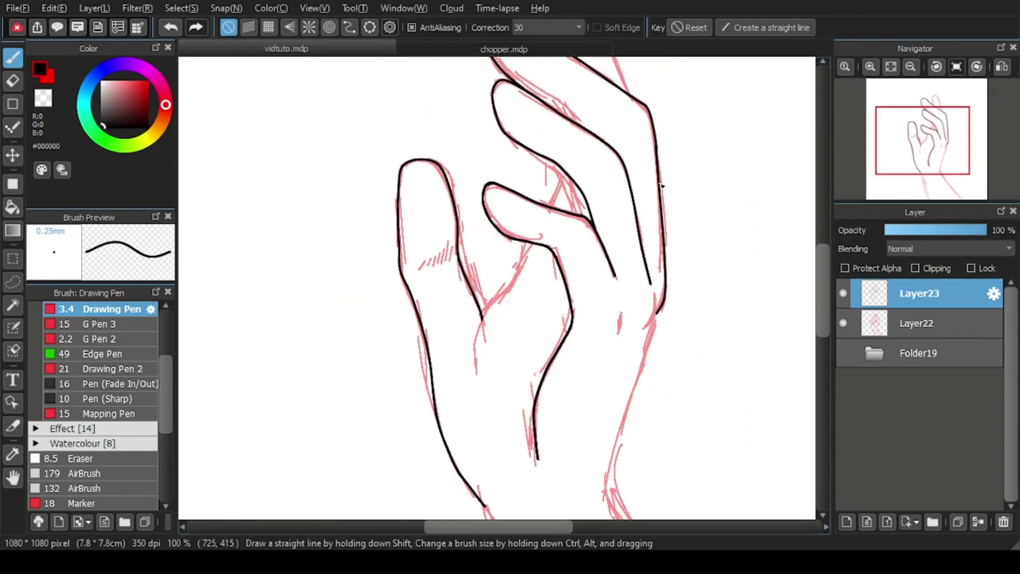
pyautogui.scroll(3, 660, 186)
pyautogui.scroll(-4, 657, 271)
pyautogui.scroll(3, 618, 164)
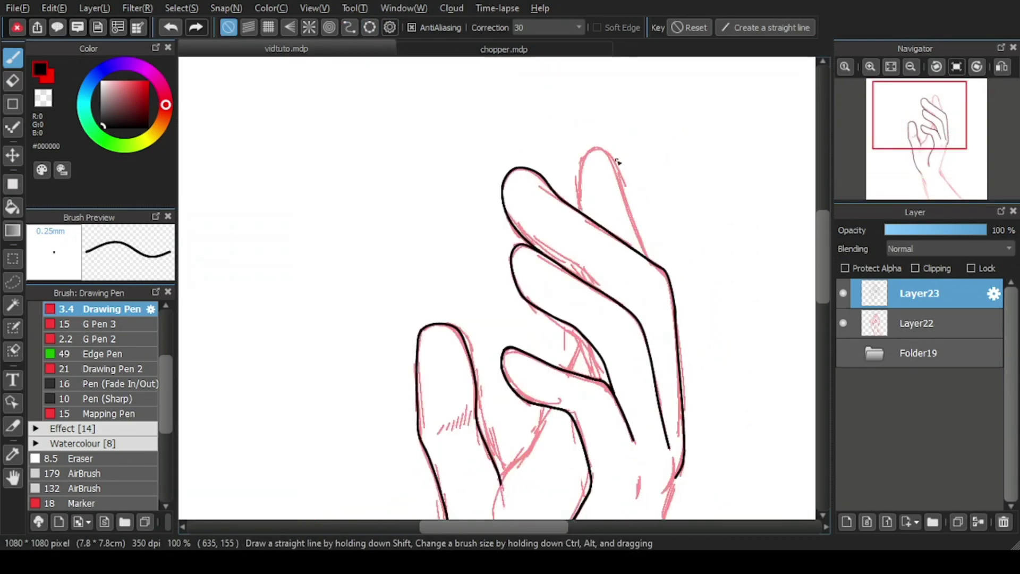
pyautogui.click(349, 27)
pyautogui.click(675, 367)
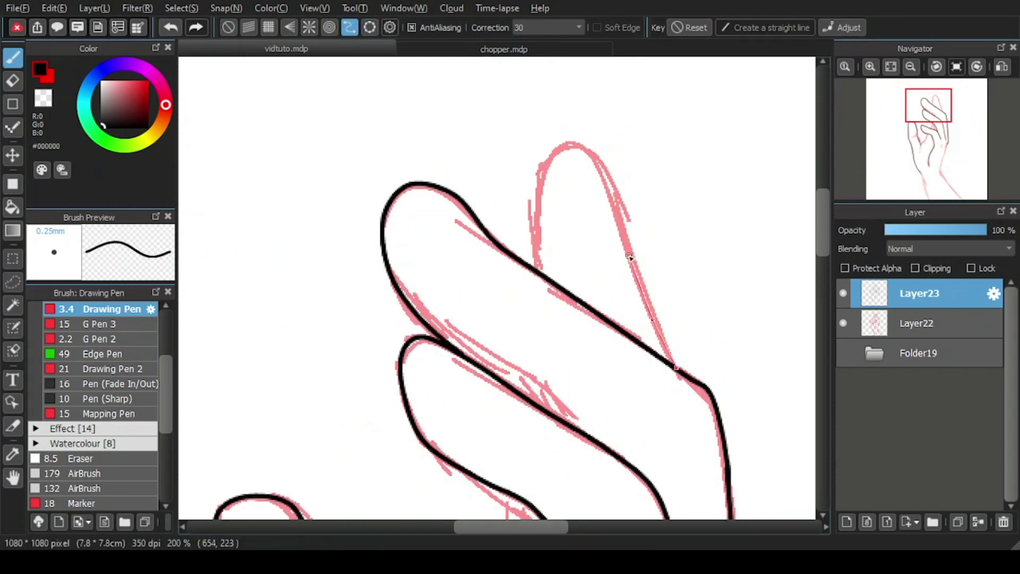
pyautogui.doubleClick(535, 247)
pyautogui.scroll(2, 547, 251)
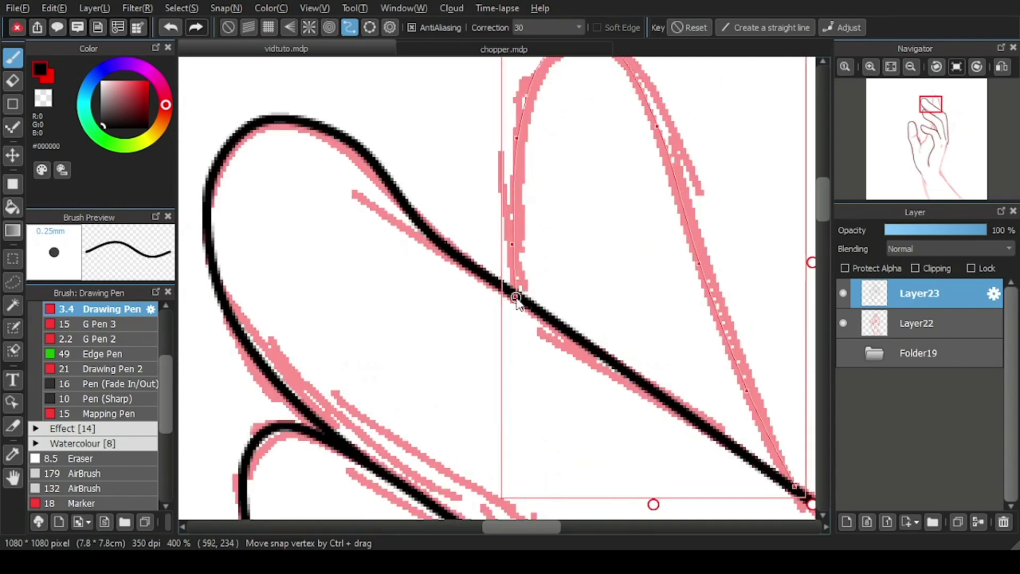
pyautogui.scroll(-2, 574, 287)
pyautogui.scroll(1, 651, 351)
pyautogui.moveTo(690, 387)
pyautogui.mouseDown()
pyautogui.moveTo(619, 239)
pyautogui.moveTo(556, 61)
pyautogui.moveTo(493, 236)
pyautogui.mouseUp()
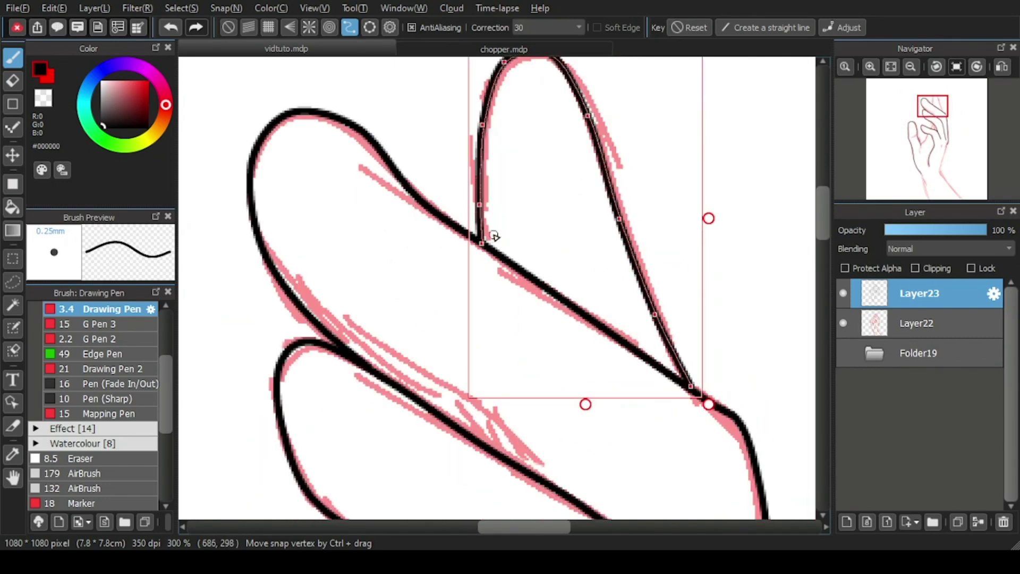
# Step: Ink the short crease between the second finger and the curled finger along a three-point curve guide, then clear the guide
pyautogui.scroll(-3, 575, 150)
pyautogui.scroll(4, 532, 269)
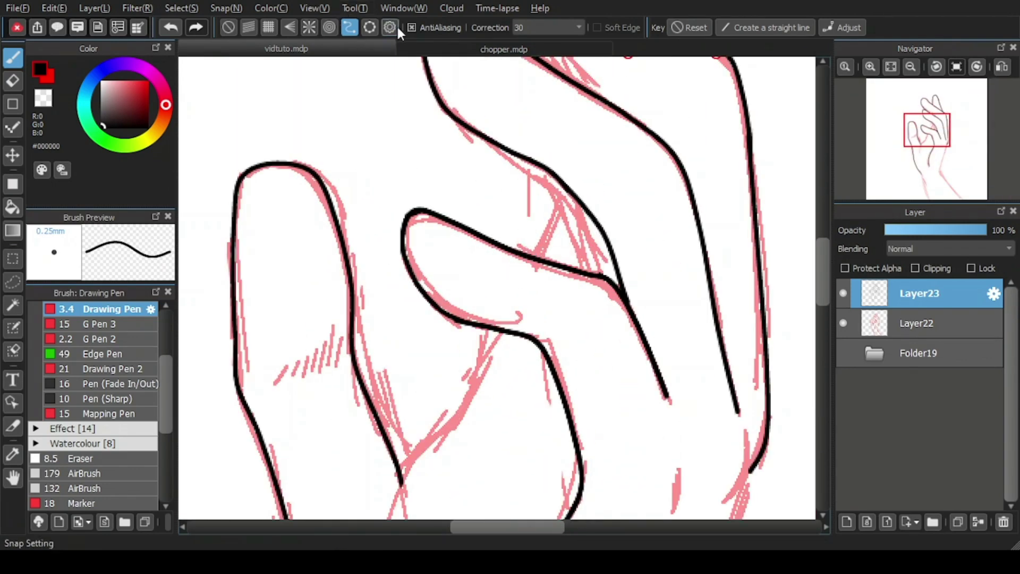
pyautogui.click(559, 180)
pyautogui.click(555, 214)
pyautogui.doubleClick(532, 258)
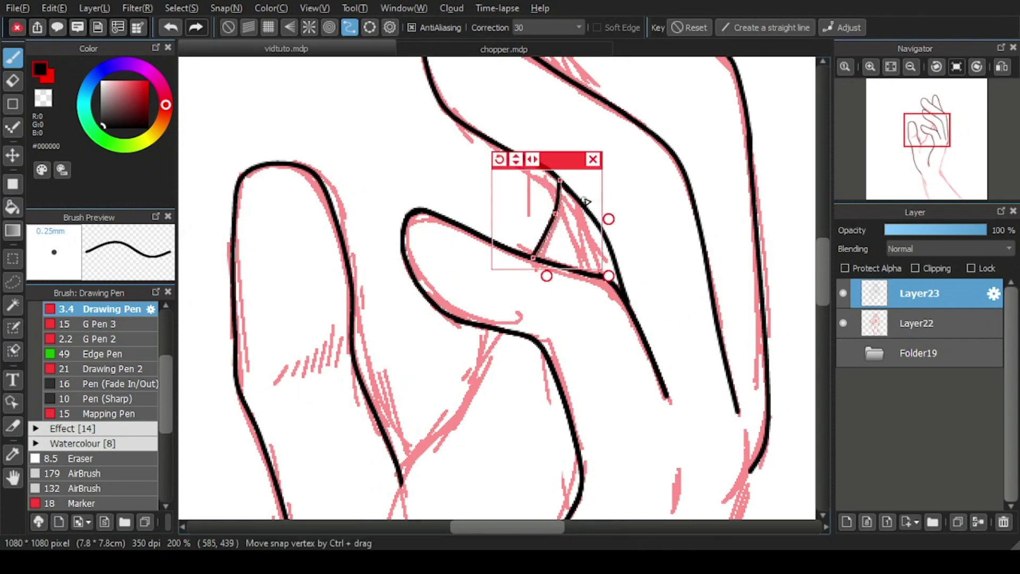
pyautogui.click(390, 27)
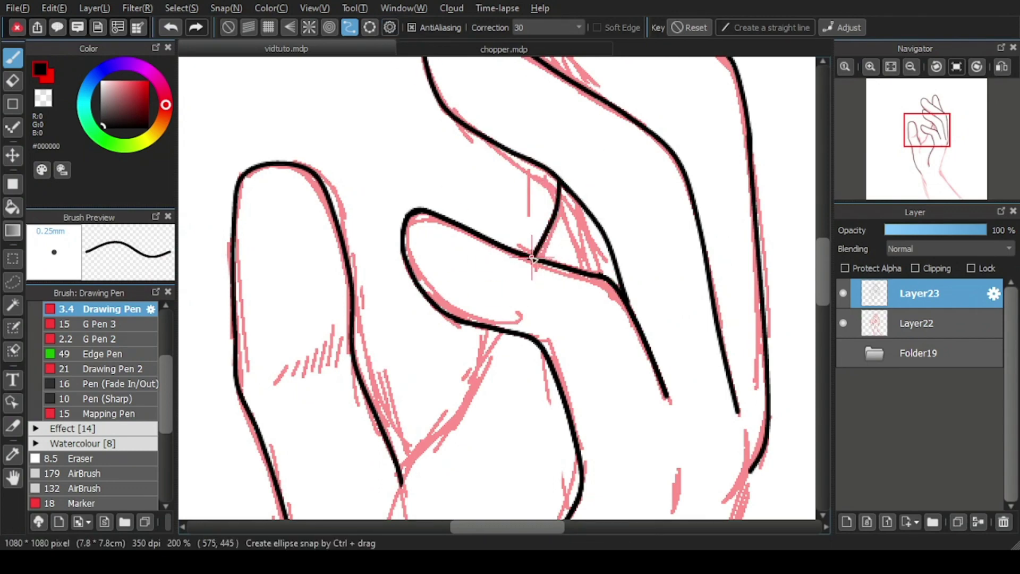
# Step: Plot a curve guide from that short crease across the curled finger to the thumb web and down the palm
pyautogui.click(533, 255)
pyautogui.click(418, 451)
pyautogui.scroll(-1, 418, 451)
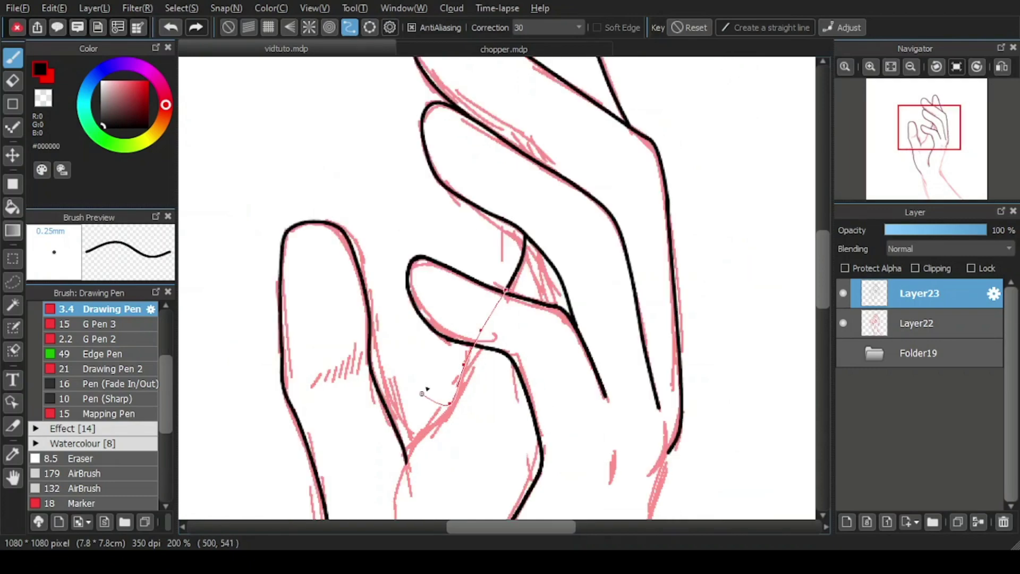
pyautogui.scroll(2, 420, 425)
pyautogui.scroll(-3, 415, 440)
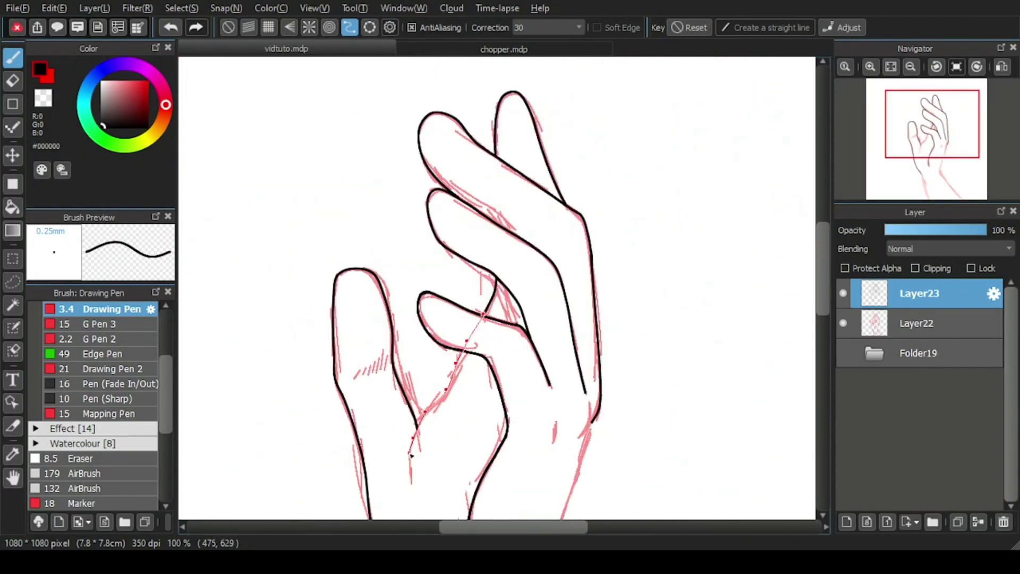
pyautogui.scroll(3, 410, 500)
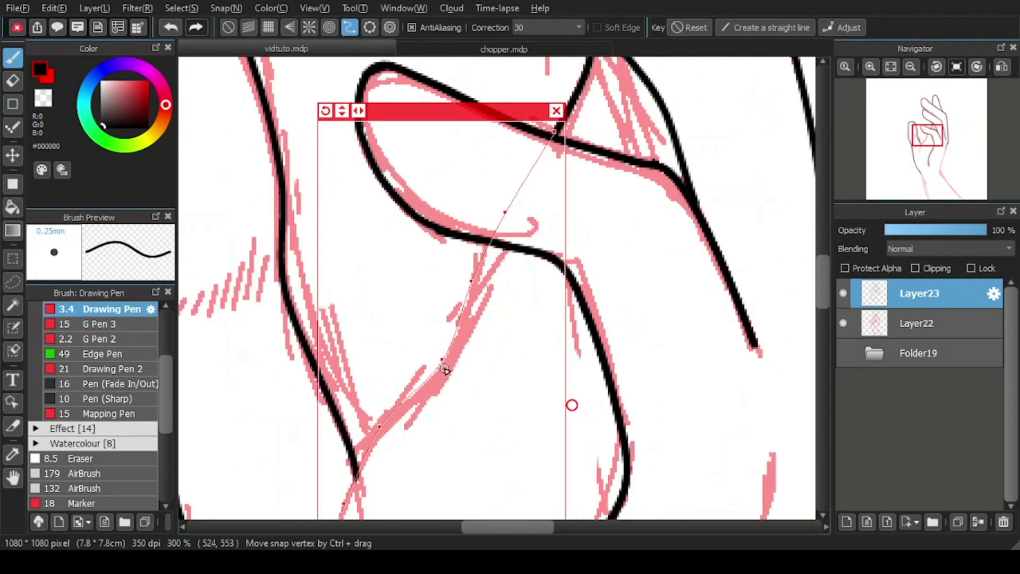
# Step: Ink from below the curled finger through the thumb web and down the palm along the guide, then remove the guide
pyautogui.moveTo(490, 245)
pyautogui.mouseDown()
pyautogui.moveTo(390, 417)
pyautogui.moveTo(359, 489)
pyautogui.mouseUp()
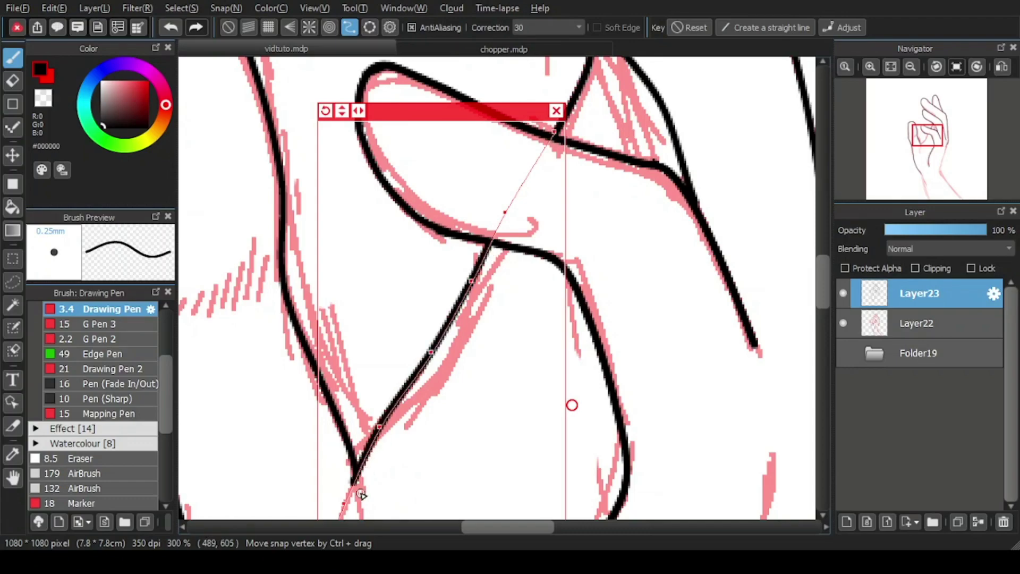
pyautogui.scroll(-2, 367, 478)
pyautogui.scroll(1, 387, 412)
pyautogui.moveTo(402, 404); pyautogui.dragTo(382, 518)
pyautogui.scroll(-2, 419, 441)
pyautogui.scroll(3, 422, 441)
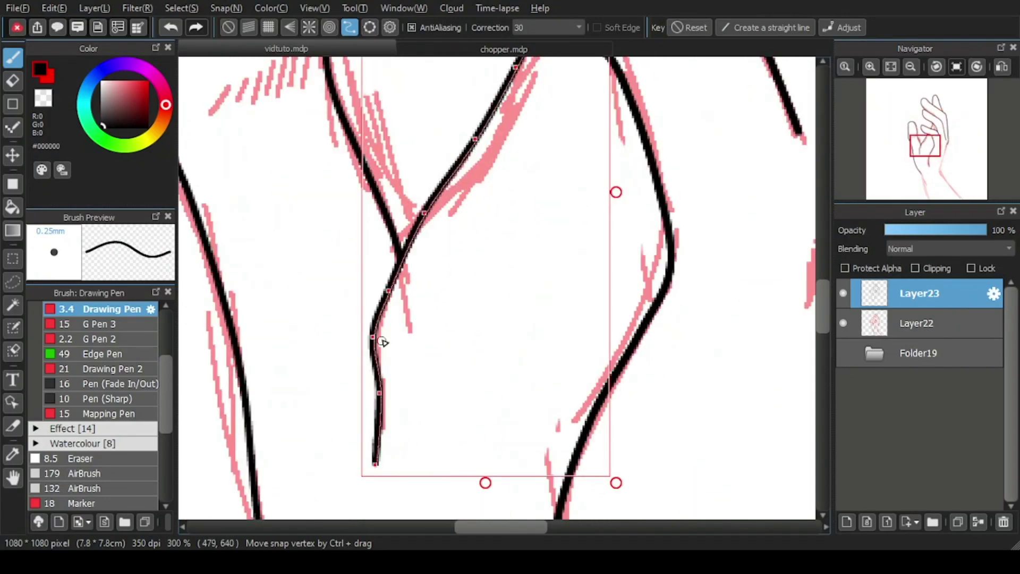
pyautogui.scroll(-3, 511, 204)
pyautogui.click(552, 88)
# Step: Erase the inked palm crease below the thumb web
pyautogui.scroll(3, 471, 232)
pyautogui.press('e')
pyautogui.moveTo(472, 215)
pyautogui.mouseDown()
pyautogui.moveTo(448, 250)
pyautogui.moveTo(445, 408)
pyautogui.mouseUp()
pyautogui.scroll(-3, 432, 369)
pyautogui.press('b')
# Step: Try inking a straighter palm crease below the thumb web along a five-point curve guide, then remove the guide
pyautogui.scroll(1, 427, 345)
pyautogui.click(349, 27)
pyautogui.click(389, 27)
pyautogui.scroll(1, 460, 312)
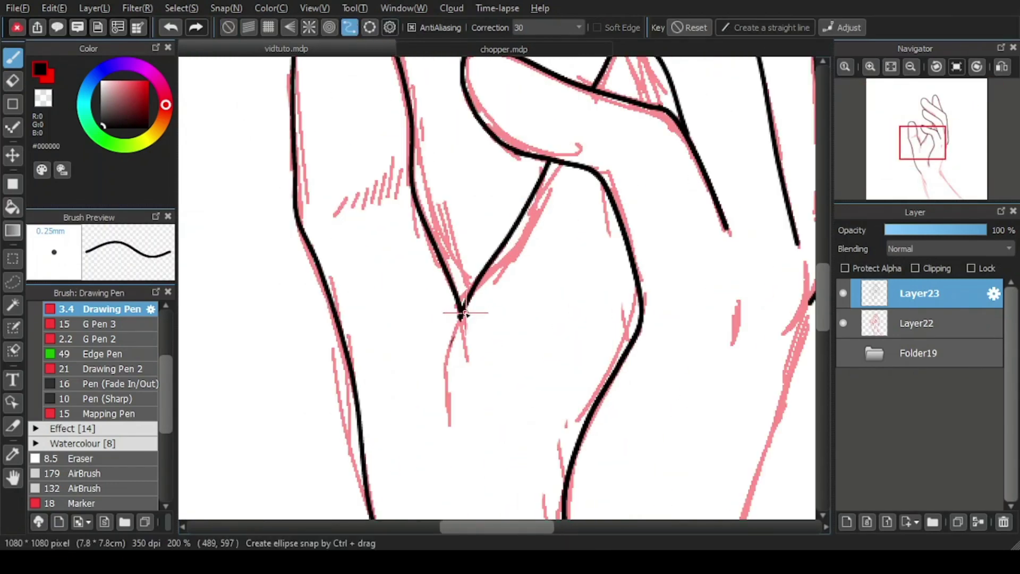
pyautogui.click(464, 310)
pyautogui.click(447, 343)
pyautogui.click(435, 374)
pyautogui.click(423, 440)
pyautogui.doubleClick(421, 471)
pyautogui.moveTo(465, 312); pyautogui.dragTo(423, 472)
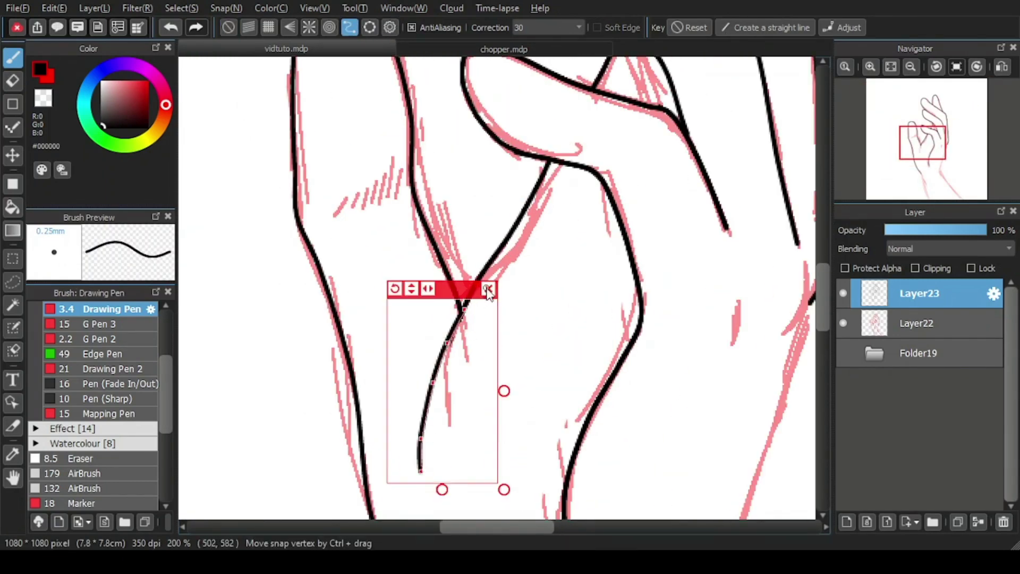
pyautogui.click(488, 290)
# Step: Erase the redrawn palm crease and the lower end of the line running from the curled finger to the thumb web
pyautogui.scroll(-4, 488, 257)
pyautogui.scroll(2, 444, 289)
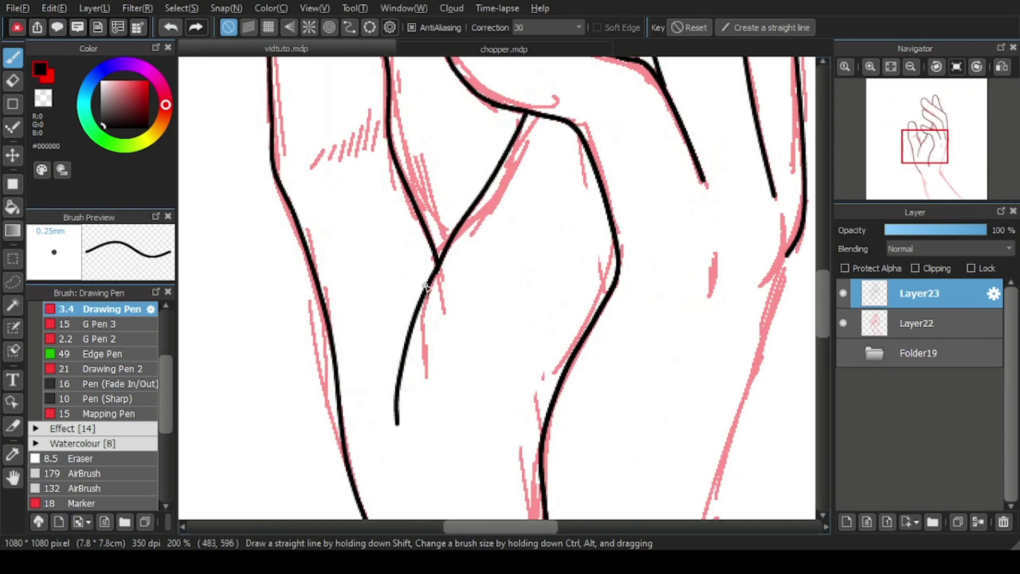
pyautogui.press('e')
pyautogui.moveTo(446, 254)
pyautogui.mouseDown()
pyautogui.moveTo(423, 289)
pyautogui.moveTo(395, 428)
pyautogui.mouseUp()
pyautogui.scroll(-3, 419, 318)
pyautogui.scroll(2, 417, 364)
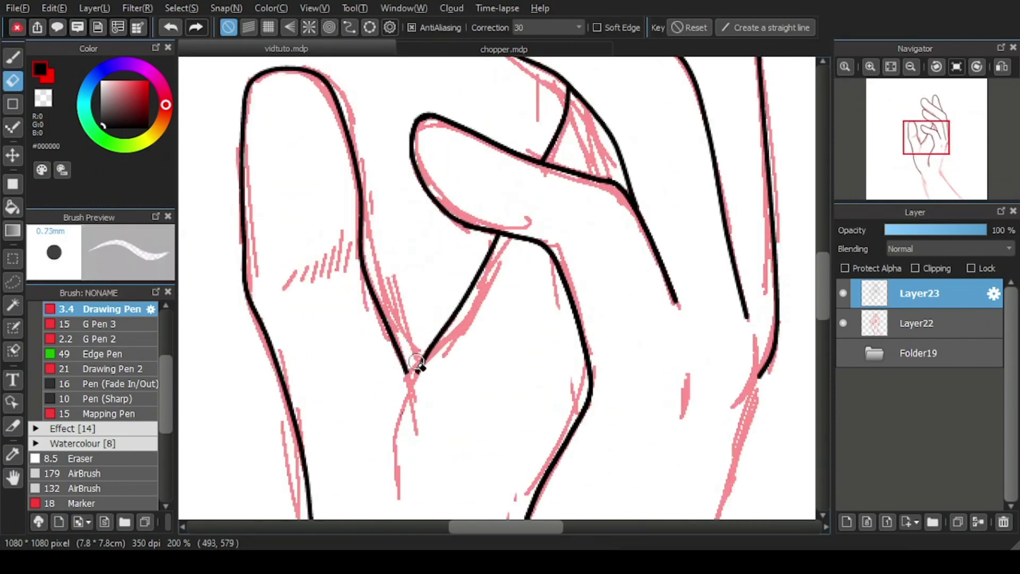
pyautogui.moveTo(416, 362); pyautogui.dragTo(444, 327)
# Step: Erase more of the lower end of the line running from the curled finger toward the thumb web
pyautogui.click(351, 29)
pyautogui.scroll(1, 410, 324)
pyautogui.click(429, 385)
# Step: Ink a rounded thumb web joining the thumb's inner edge to the curled finger's line along a curve guide, then remove the guide
pyautogui.press('b')
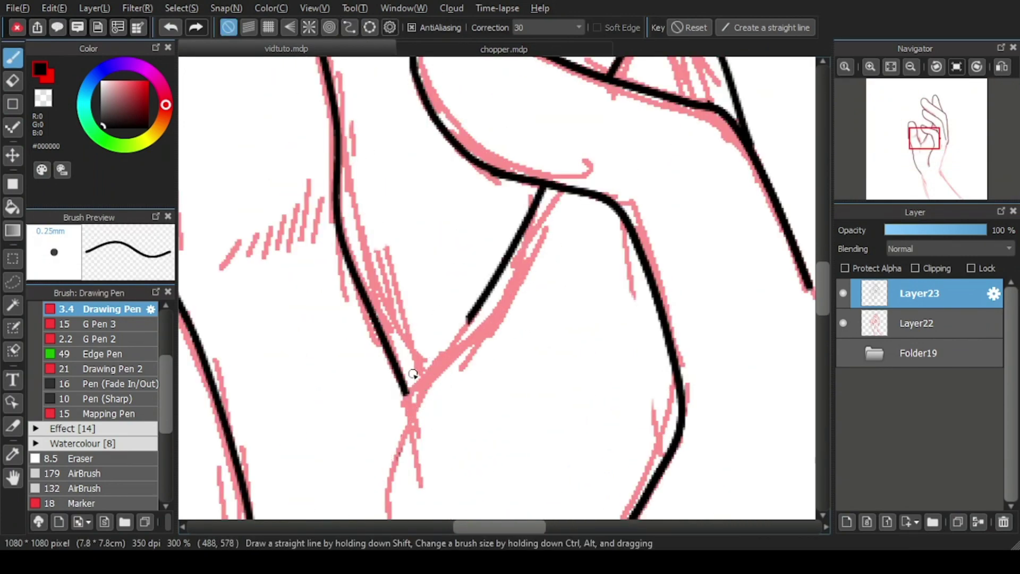
pyautogui.click(349, 27)
pyautogui.click(400, 378)
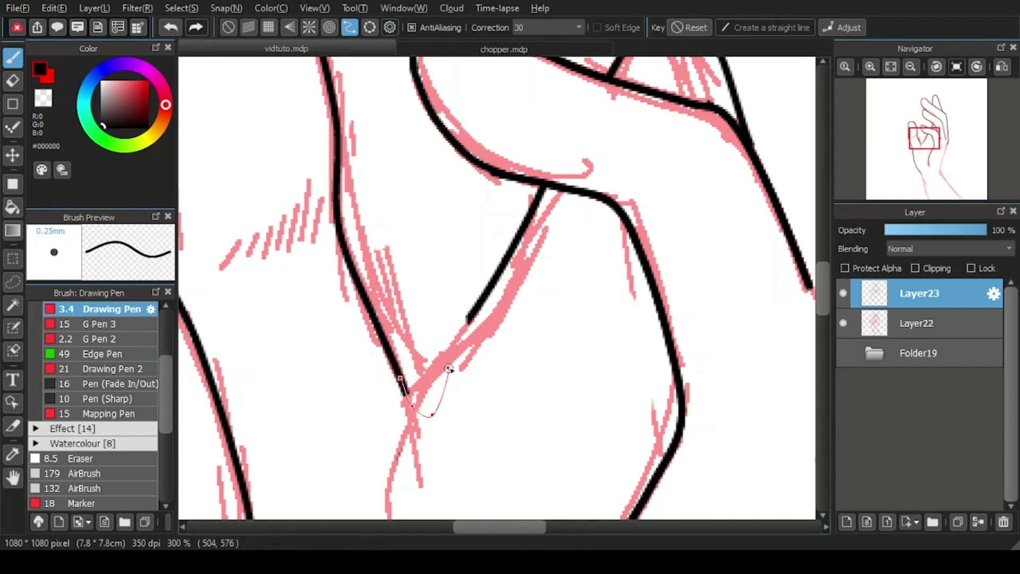
pyautogui.moveTo(492, 281)
pyautogui.mouseDown()
pyautogui.moveTo(468, 366)
pyautogui.moveTo(425, 414)
pyautogui.mouseUp()
# Step: Erase the line between the rounded thumb web and the underside of the curled finger, keeping the rounded web
pyautogui.press('e')
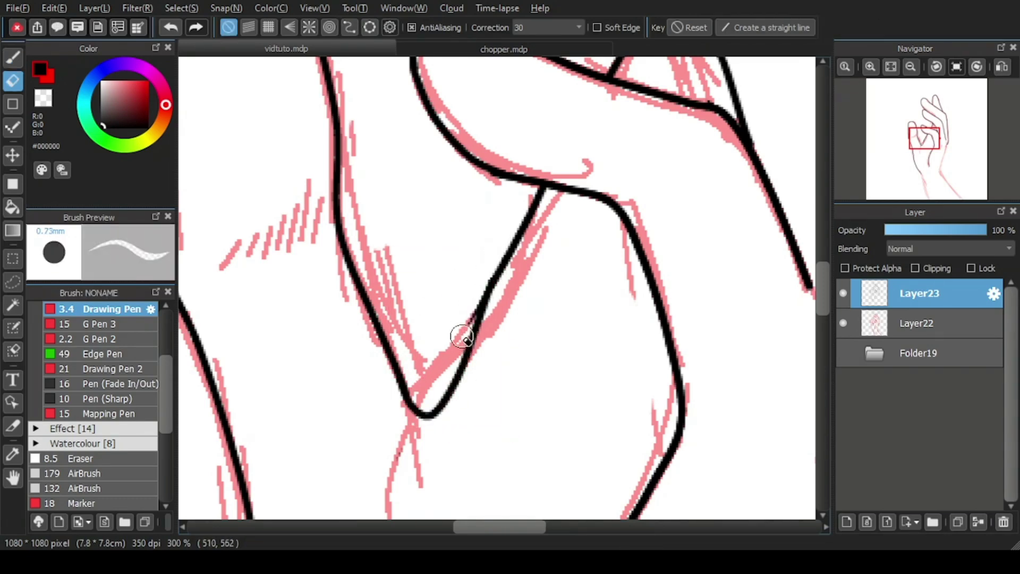
pyautogui.scroll(-3, 454, 292)
pyautogui.scroll(3, 462, 274)
pyautogui.click(490, 245)
pyautogui.moveTo(490, 244)
pyautogui.mouseDown()
pyautogui.moveTo(433, 344)
pyautogui.moveTo(425, 399)
pyautogui.mouseUp()
# Step: Ink a smoother line from the rounded thumb web up to the curled finger along a new curve guide, then remove the guide
pyautogui.press('b')
pyautogui.click(349, 27)
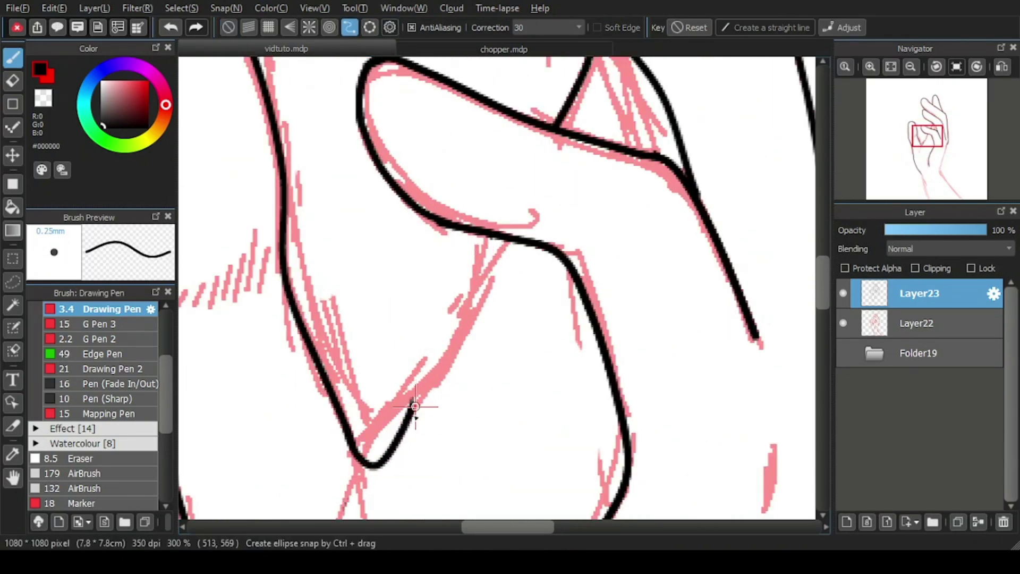
pyautogui.click(409, 419)
pyautogui.doubleClick(500, 238)
pyautogui.moveTo(500, 238); pyautogui.dragTo(409, 439)
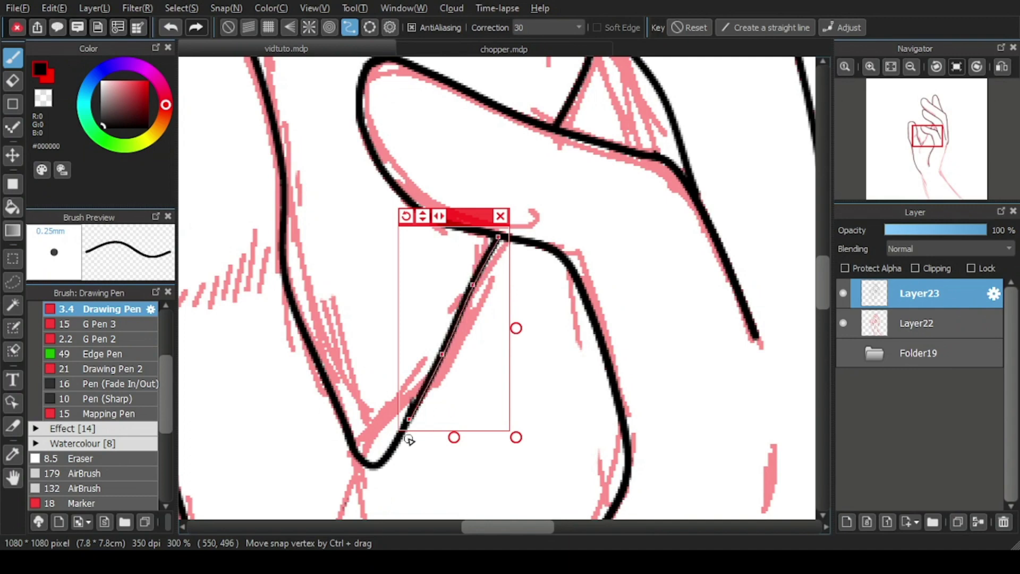
pyautogui.click(502, 217)
# Step: Ink the bent crease at the outer edge of the palm and the short mark beside it along curve guides, removing the guides
pyautogui.press('e')
pyautogui.scroll(-1, 440, 422)
pyautogui.scroll(-2, 576, 312)
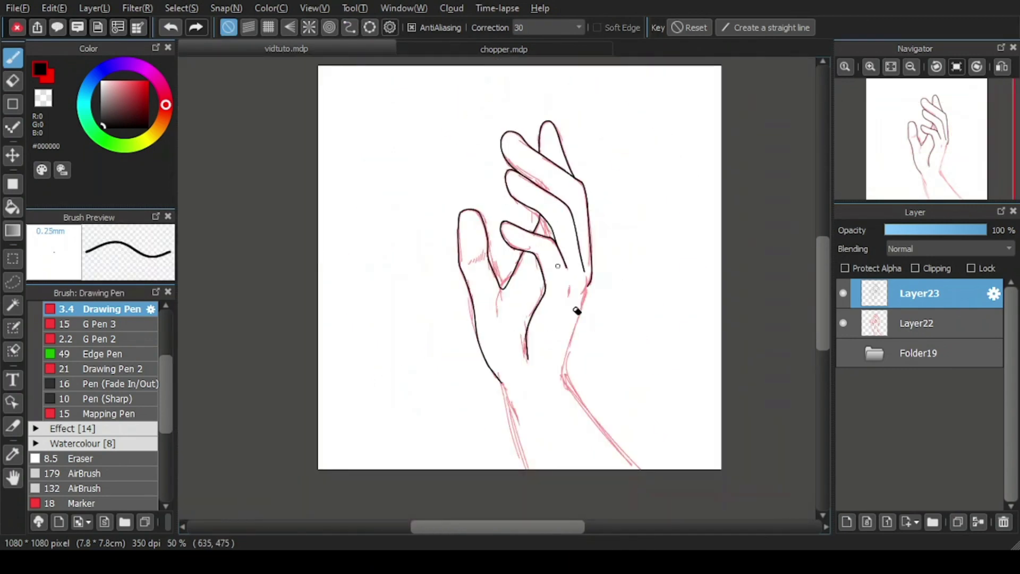
pyautogui.scroll(3, 627, 237)
pyautogui.scroll(2, 576, 212)
pyautogui.press('b')
pyautogui.click(349, 27)
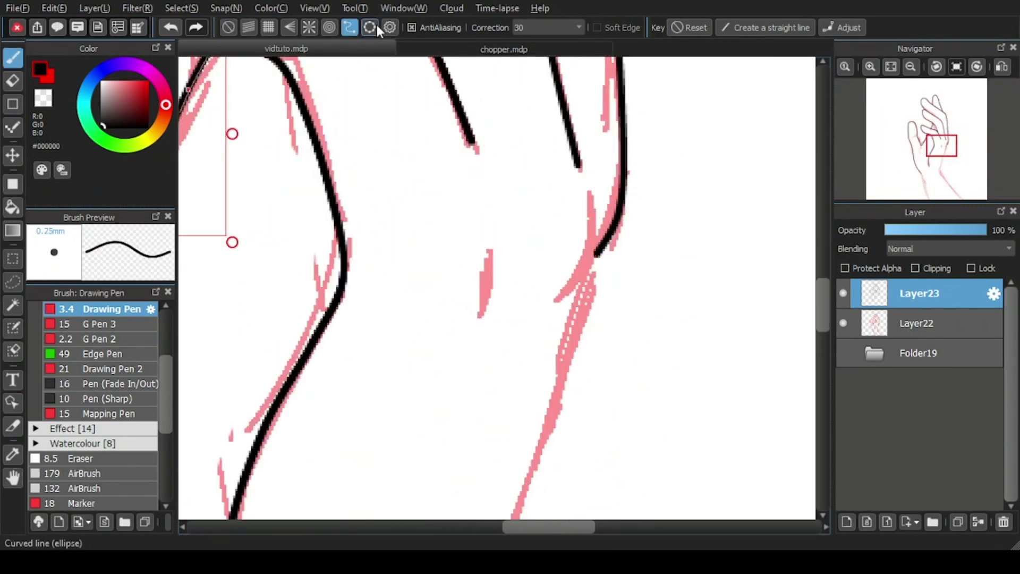
pyautogui.click(591, 191)
pyautogui.doubleClick(560, 298)
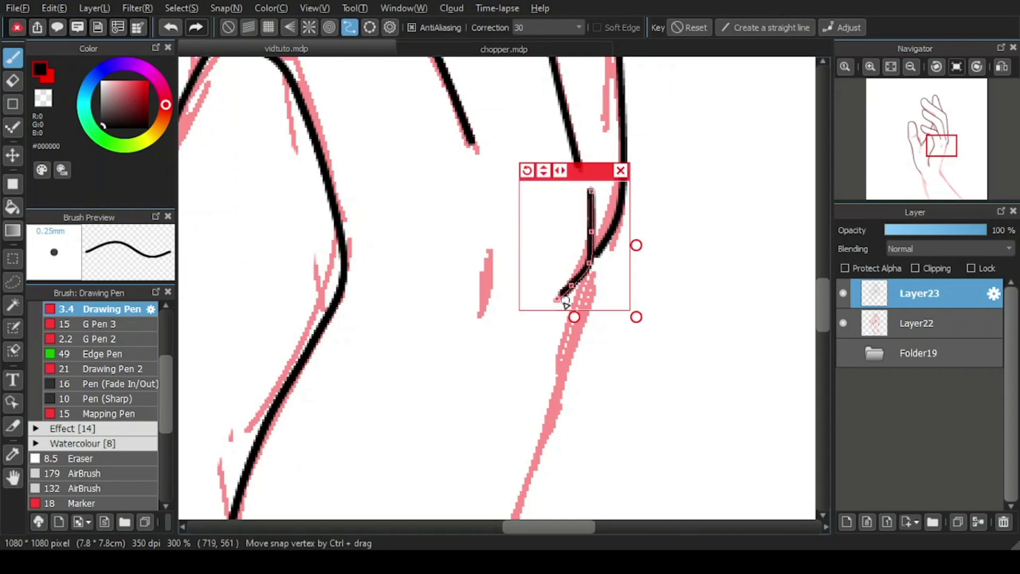
pyautogui.click(558, 171)
pyautogui.moveTo(490, 251); pyautogui.dragTo(477, 309)
pyautogui.scroll(-3, 493, 219)
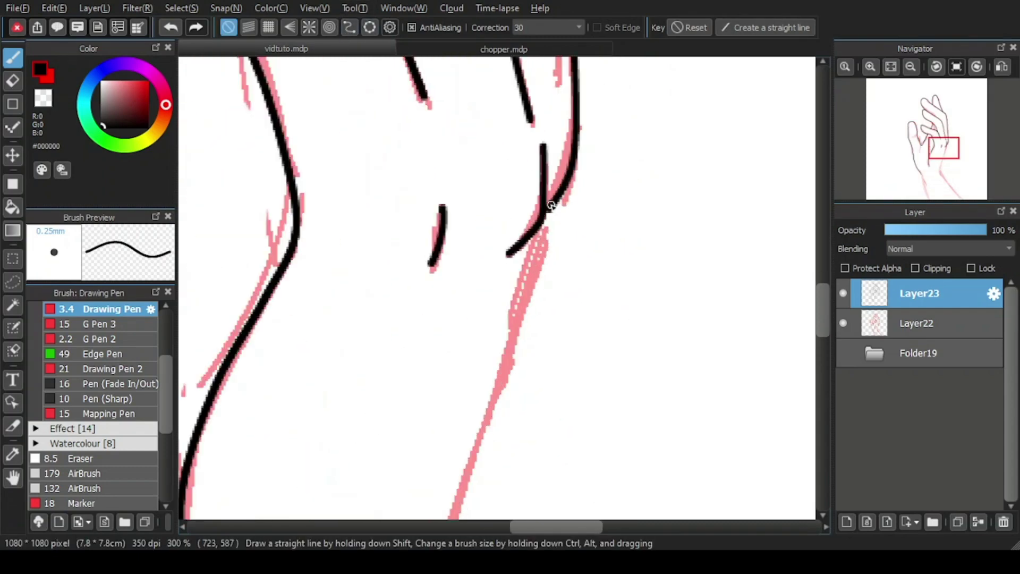
# Step: Ink the outer edge of the palm, wrist and forearm past the canvas edge along one long curve guide, then remove the guide
pyautogui.click(349, 27)
pyautogui.scroll(2, 563, 214)
pyautogui.scroll(1, 542, 211)
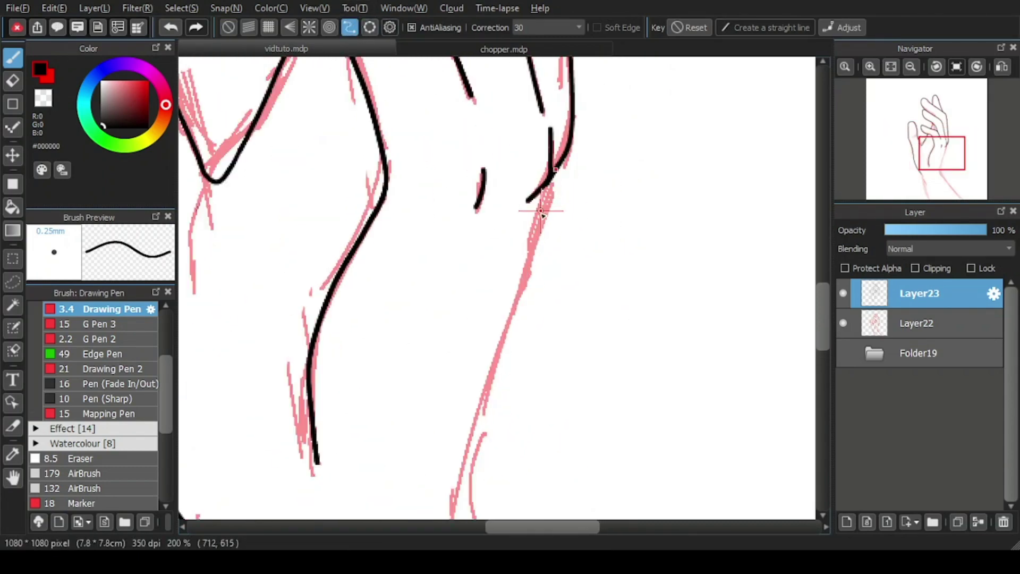
pyautogui.scroll(-5, 454, 499)
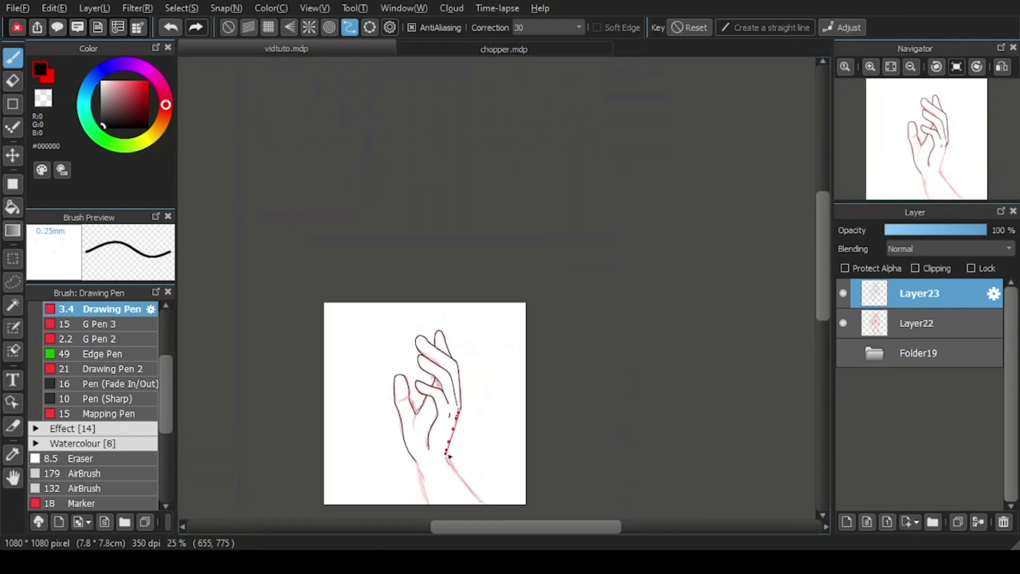
pyautogui.scroll(4, 452, 447)
pyautogui.scroll(-5, 478, 472)
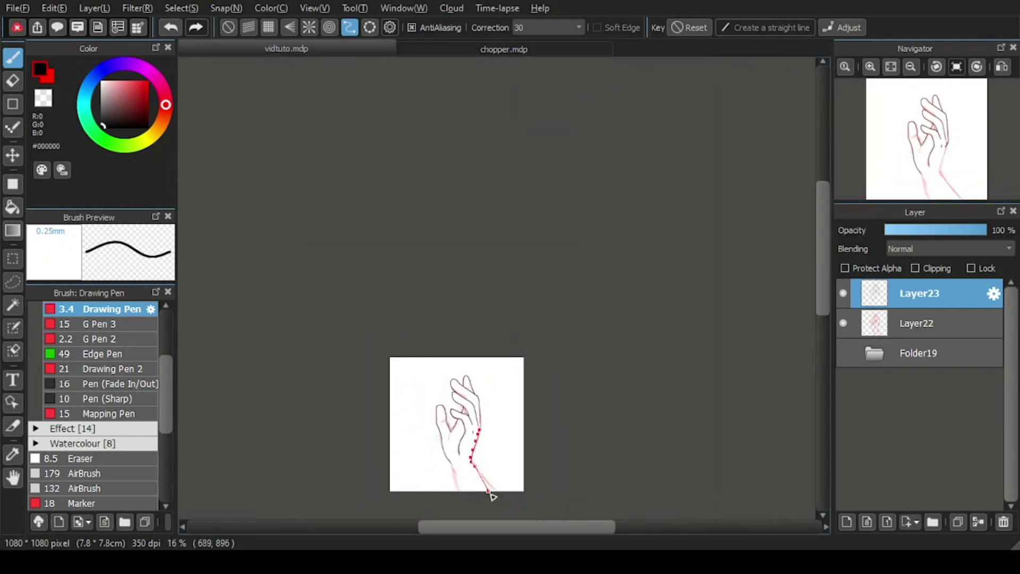
pyautogui.scroll(3, 489, 491)
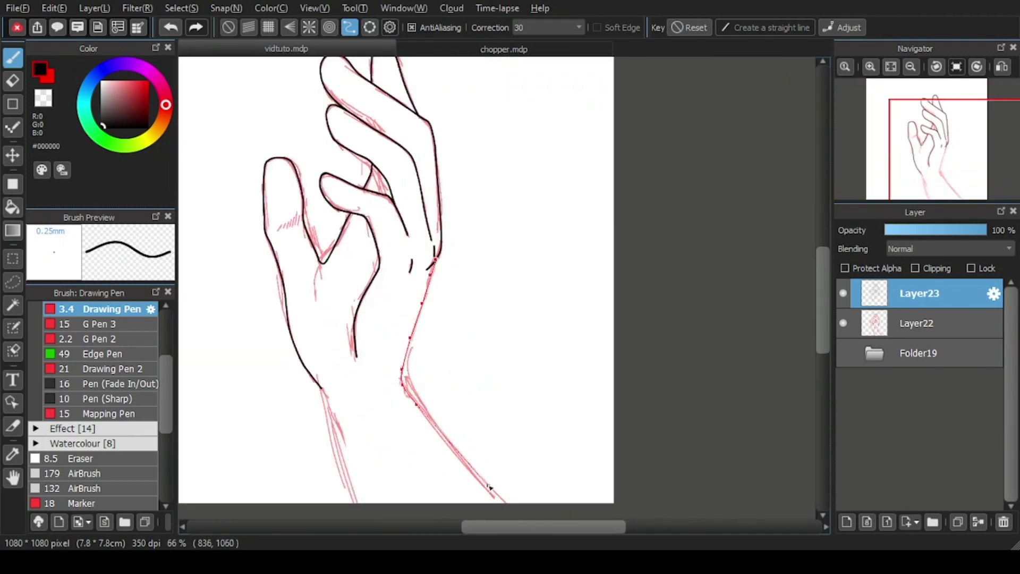
pyautogui.doubleClick(512, 513)
pyautogui.moveTo(433, 265)
pyautogui.mouseDown()
pyautogui.moveTo(422, 405)
pyautogui.moveTo(503, 504)
pyautogui.mouseUp()
pyautogui.click(513, 239)
# Step: Ink the thumb-side forearm edge from the wrist past the canvas edge along a curve guide, then remove the guide
pyautogui.scroll(1, 440, 231)
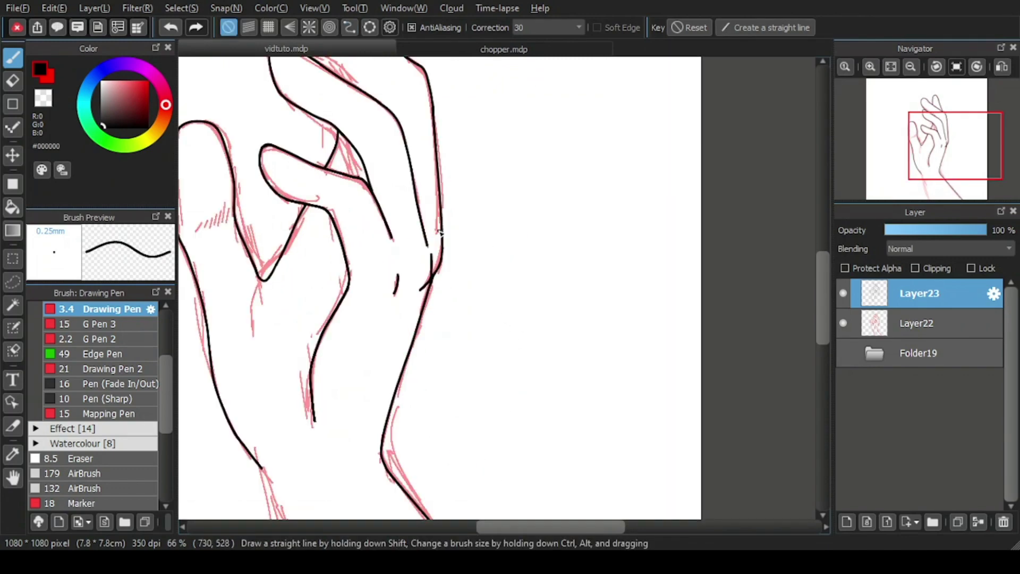
pyautogui.scroll(3, 436, 263)
pyautogui.scroll(-3, 480, 228)
pyautogui.scroll(-2, 531, 188)
pyautogui.scroll(2, 461, 308)
pyautogui.click(349, 27)
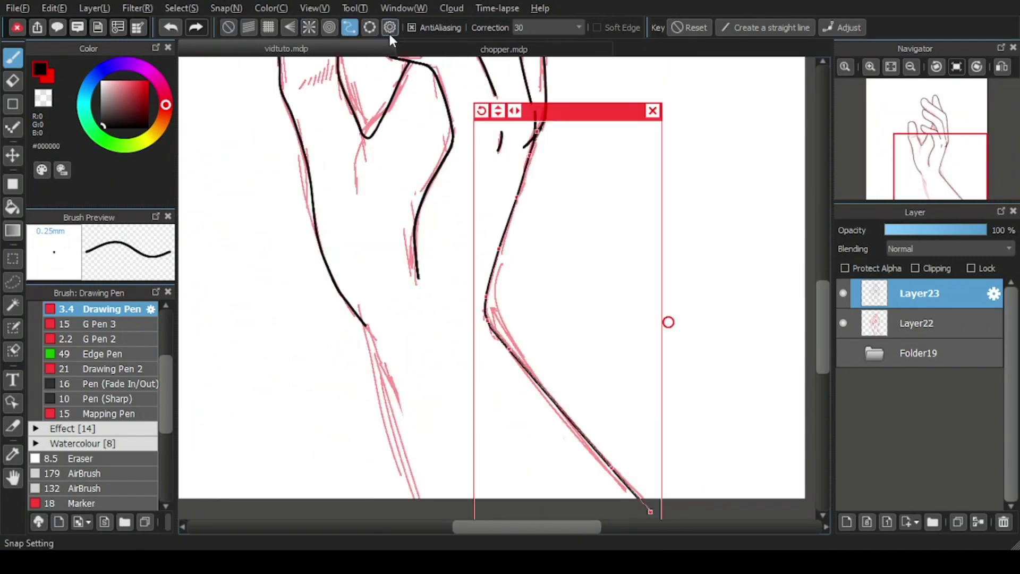
pyautogui.click(348, 27)
pyautogui.click(362, 320)
pyautogui.click(378, 353)
pyautogui.doubleClick(429, 500)
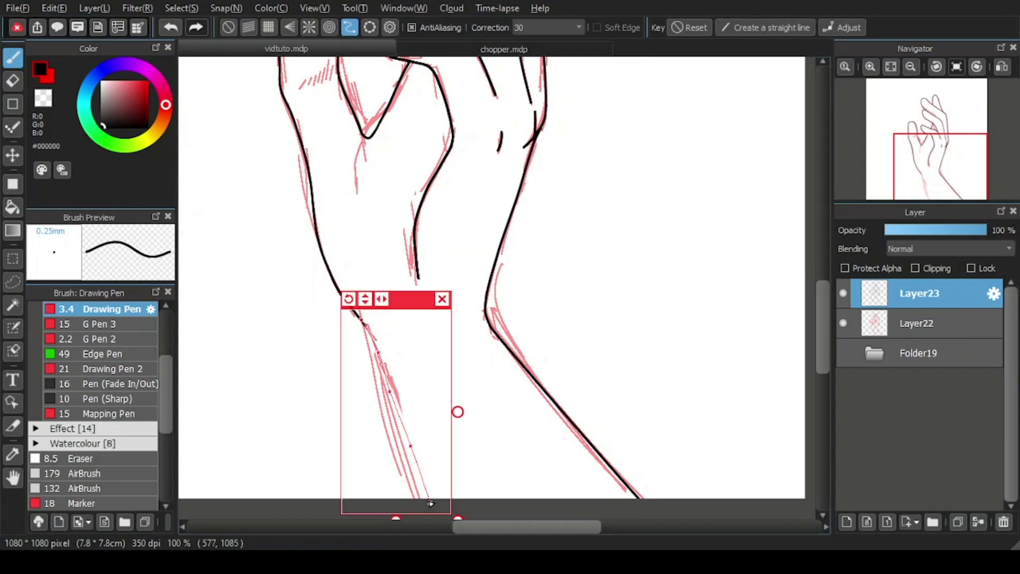
pyautogui.moveTo(361, 320); pyautogui.dragTo(429, 499)
pyautogui.click(441, 298)
# Step: Hide Layer22, the pink sketch layer beneath the inked line art
pyautogui.scroll(-2, 441, 300)
pyautogui.scroll(2, 439, 304)
pyautogui.click(843, 322)
pyautogui.scroll(-3, 426, 428)
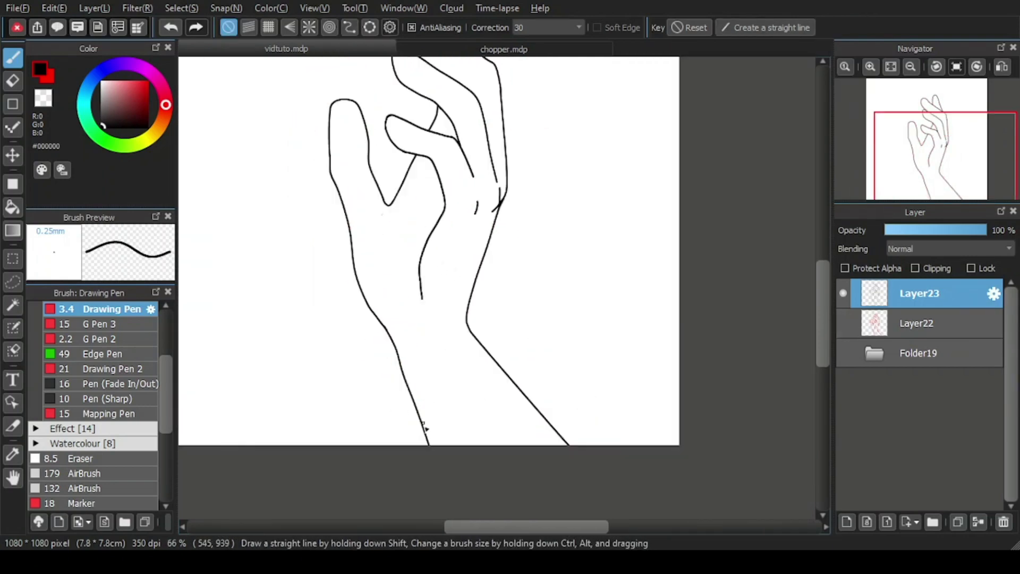
pyautogui.scroll(-1, 541, 296)
pyautogui.hotkey('ctrl', '0')
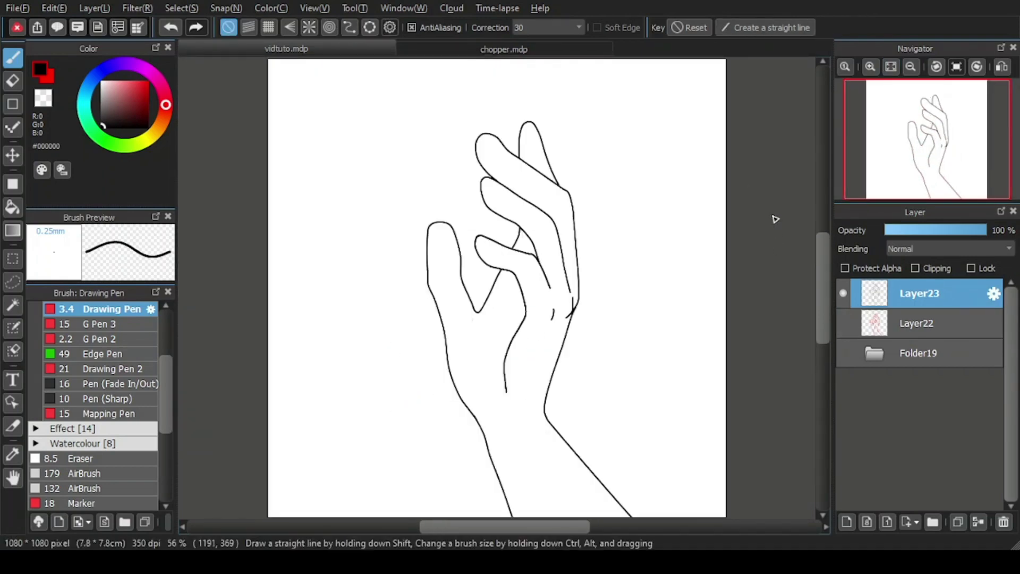